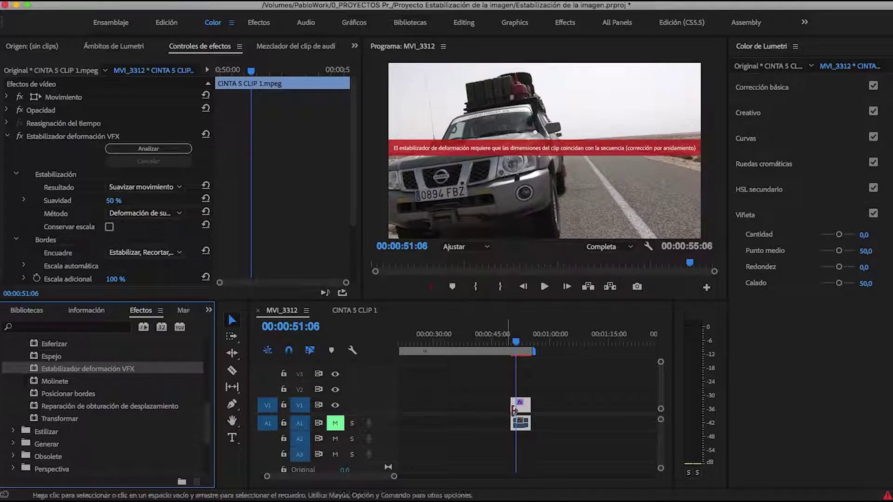
Remove the Estabilizador deformación VFX effect from the clip in the MVI_3312 sequence
{"action": "left_click", "coordinate": [512, 406]}
{"action": "left_click", "coordinate": [68, 136]}
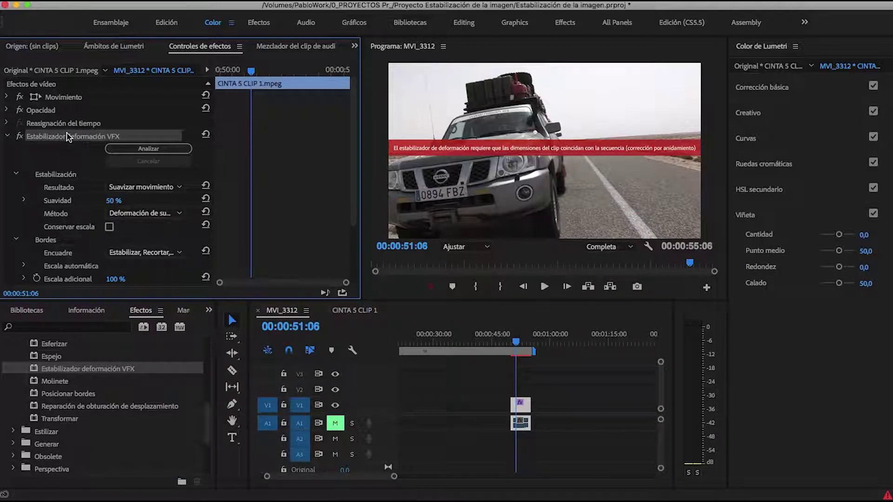
{"action": "key", "text": "Delete"}
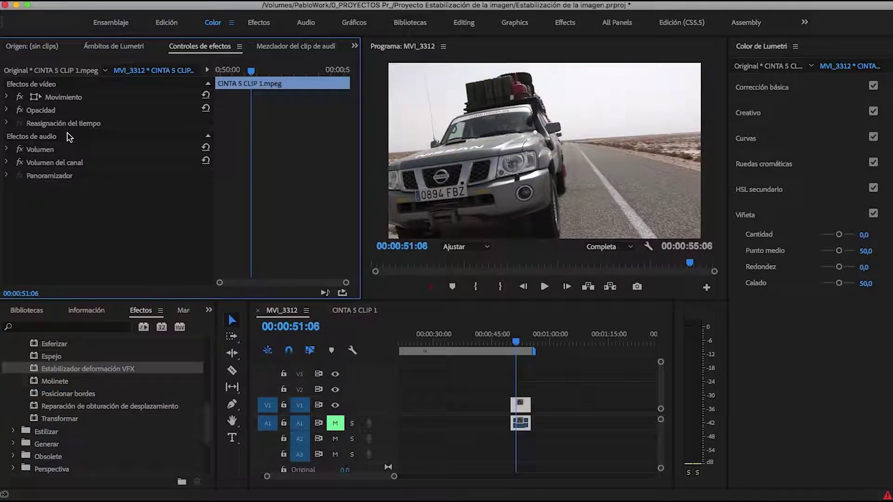
Nest the clip on track V1 into a new sequence named Secuencia anidada 01
{"action": "right_click", "coordinate": [523, 410]}
{"action": "scroll", "coordinate": [604, 419], "scroll_direction": "down", "scroll_amount": 10}
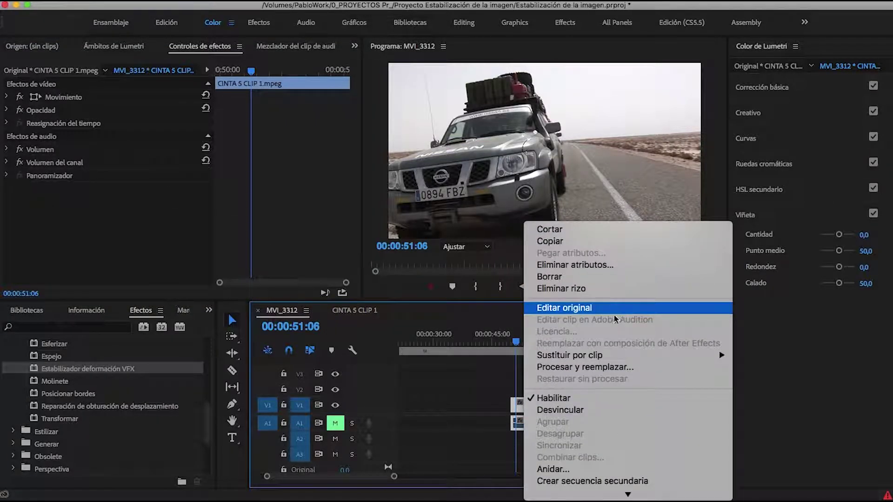
{"action": "mouse_move", "coordinate": [576, 497]}
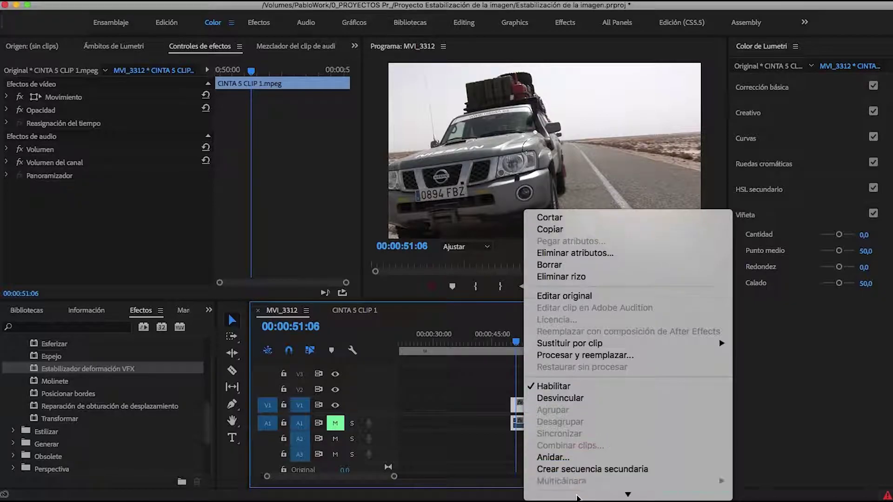
{"action": "left_click", "coordinate": [578, 444]}
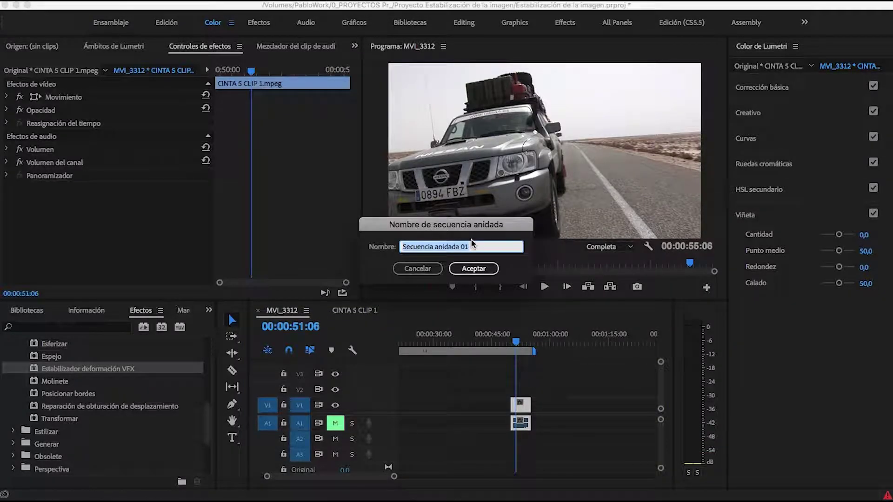
{"action": "left_click", "coordinate": [473, 269]}
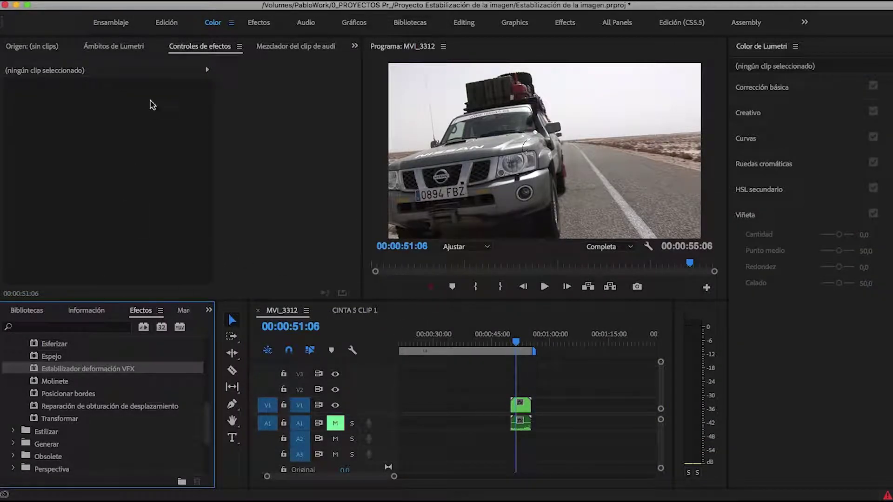
Try Estabilizador deformación VFX on the nested sequence clip and remove it again
{"action": "left_click_drag", "start_coordinate": [39, 370], "coordinate": [521, 409]}
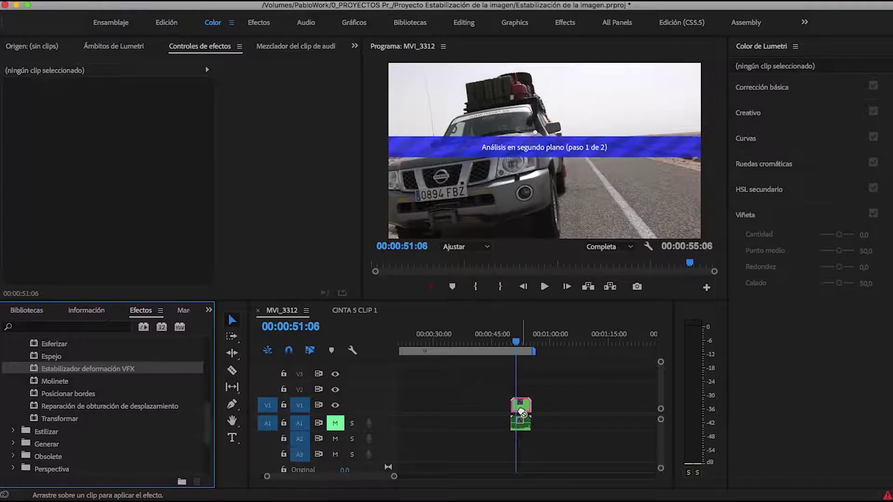
{"action": "left_click", "coordinate": [521, 409]}
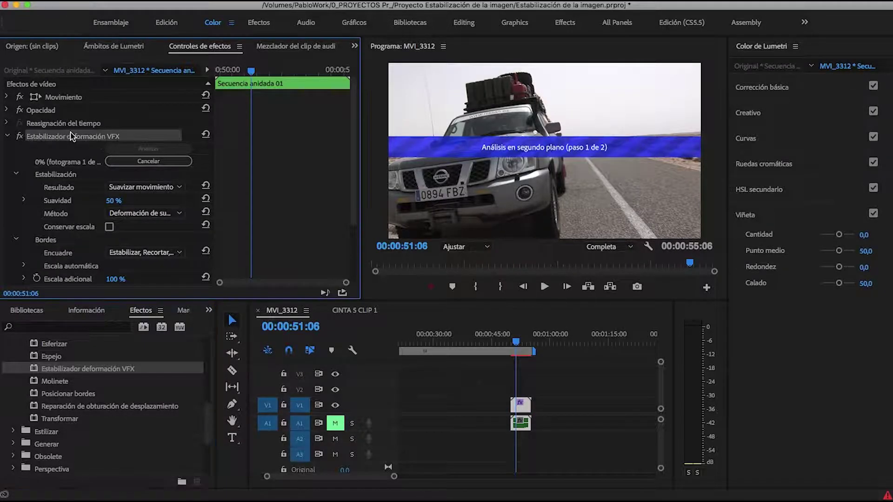
{"action": "key", "text": "Delete"}
Open the CINTA 5 CLIP 1 sequence, play it through and return the playhead to the start
{"action": "left_click", "coordinate": [355, 310]}
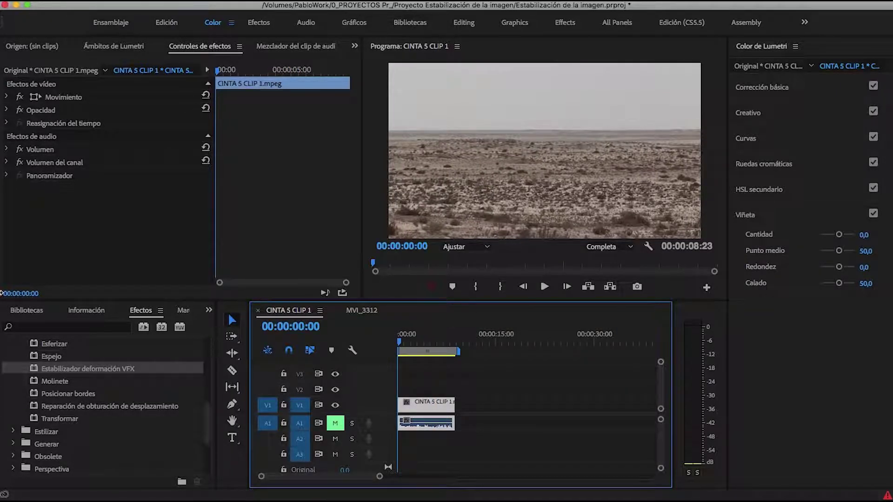
{"action": "left_click_drag", "start_coordinate": [399, 344], "coordinate": [399, 344]}
{"action": "key", "text": "space"}
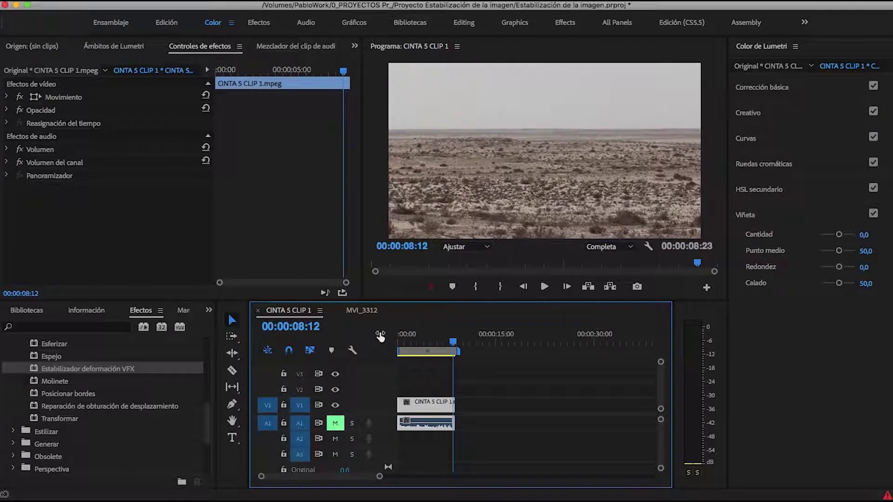
{"action": "key", "text": "Home"}
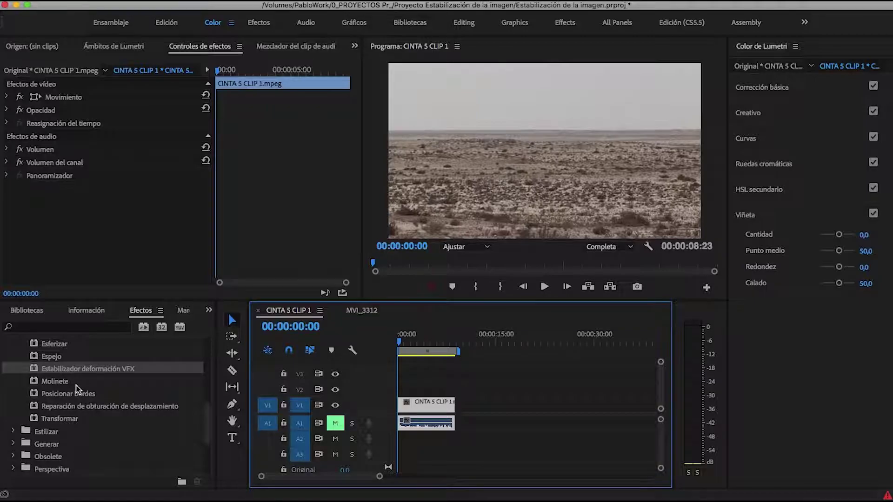
Apply Estabilizador deformación VFX to the CINTA 5 CLIP 1 clip and widen the area showing its settings
{"action": "left_click_drag", "start_coordinate": [35, 371], "coordinate": [427, 404]}
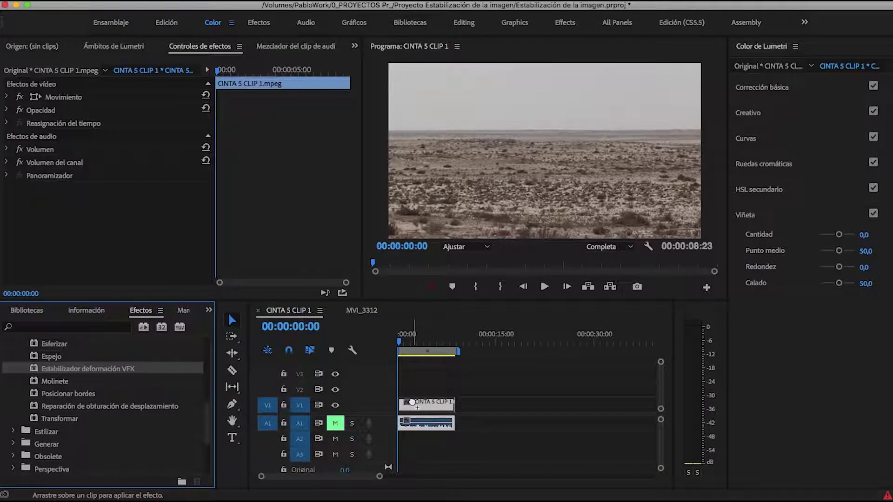
{"action": "scroll", "coordinate": [66, 168], "scroll_direction": "down", "scroll_amount": 3}
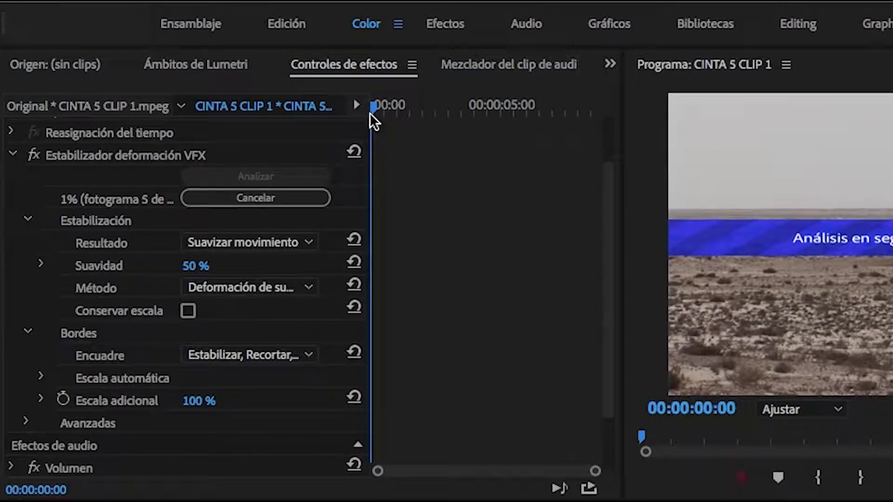
{"action": "left_click_drag", "start_coordinate": [605, 139], "coordinate": [767, 177]}
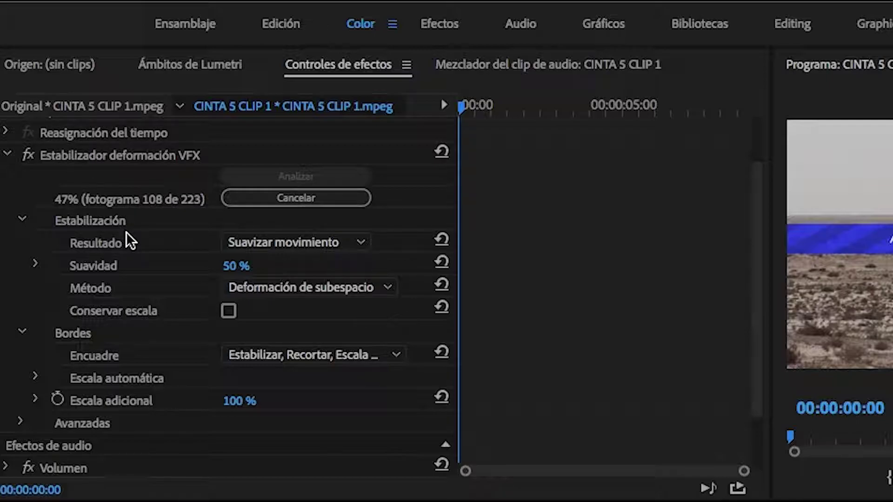
{"action": "left_click", "coordinate": [160, 201]}
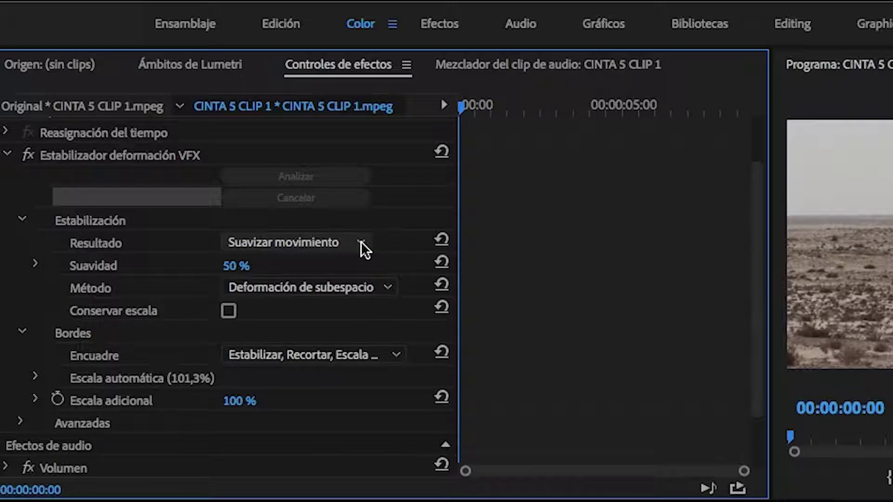
Set the stabilizer's Resultado to Sin movimiento and view the available Método choices
{"action": "left_click", "coordinate": [361, 243]}
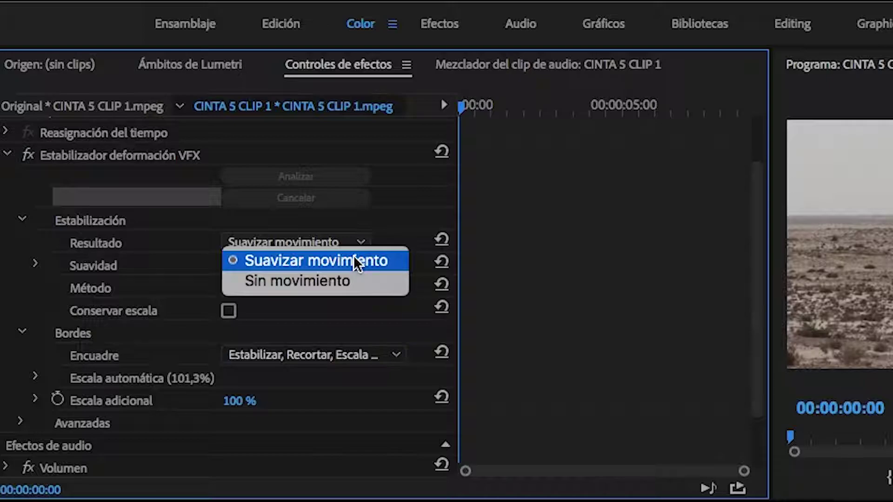
{"action": "left_click", "coordinate": [333, 281]}
{"action": "left_click", "coordinate": [322, 287]}
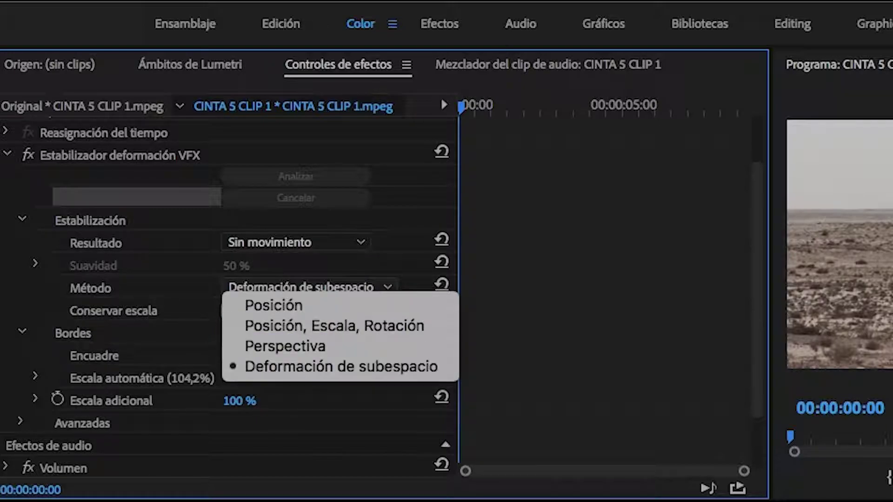
{"action": "scroll", "coordinate": [173, 266], "scroll_direction": "down", "scroll_amount": 3}
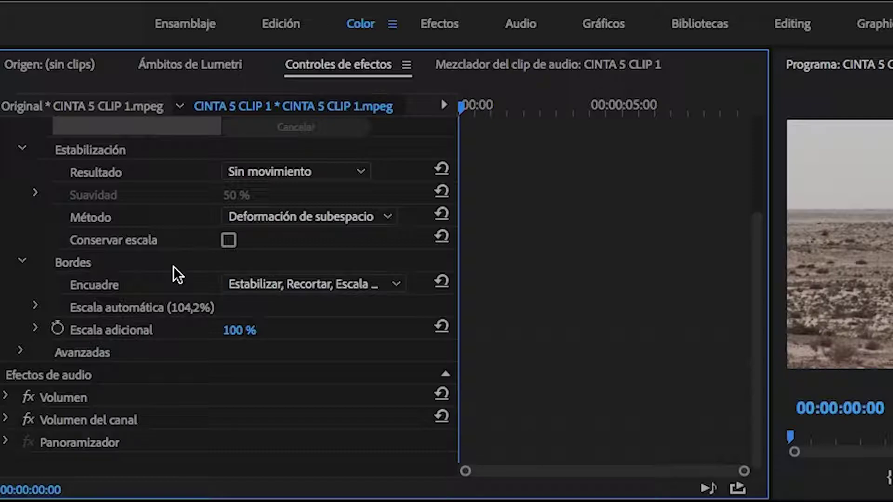
Try Estabilizar, Recortar as the stabilizer's Encuadre and restore Estabilizar, Recortar, Escala automática
{"action": "left_click", "coordinate": [321, 285]}
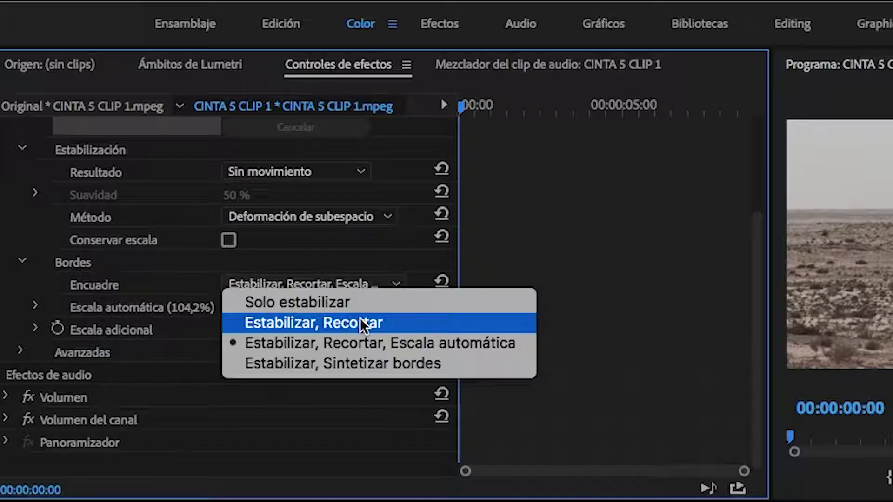
{"action": "left_click", "coordinate": [360, 318]}
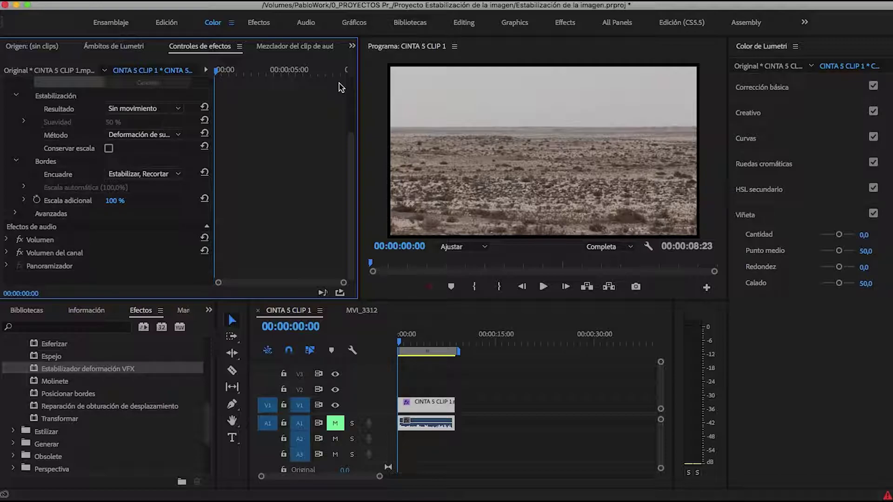
{"action": "left_click", "coordinate": [180, 173]}
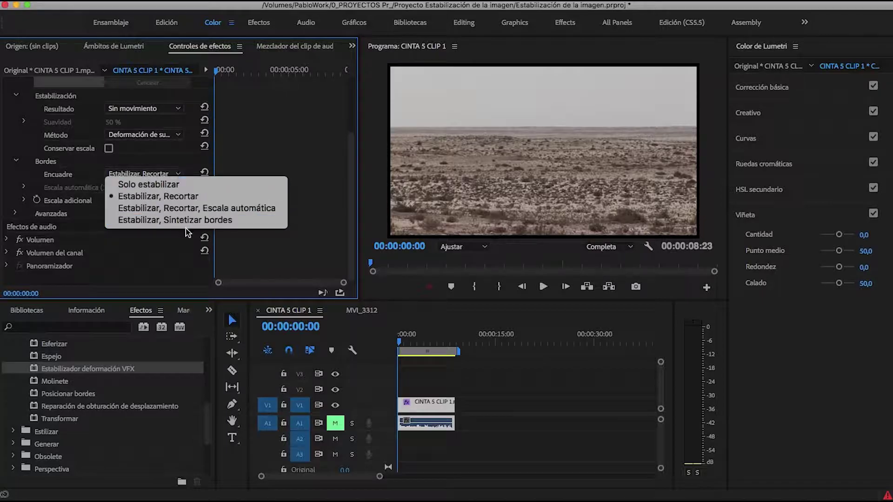
{"action": "left_click", "coordinate": [215, 209]}
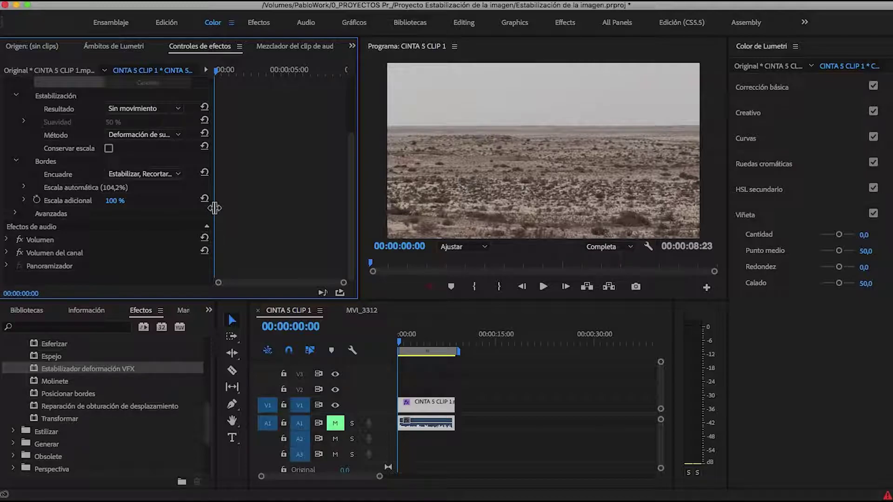
Examine the stabilizer's Encuadre choices and its Avanzadas settings
{"action": "left_click", "coordinate": [178, 174]}
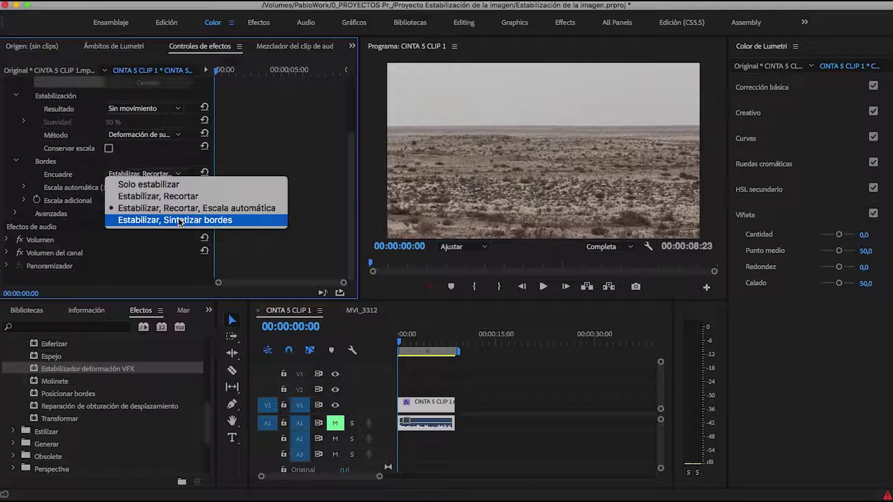
{"action": "left_click", "coordinate": [179, 220]}
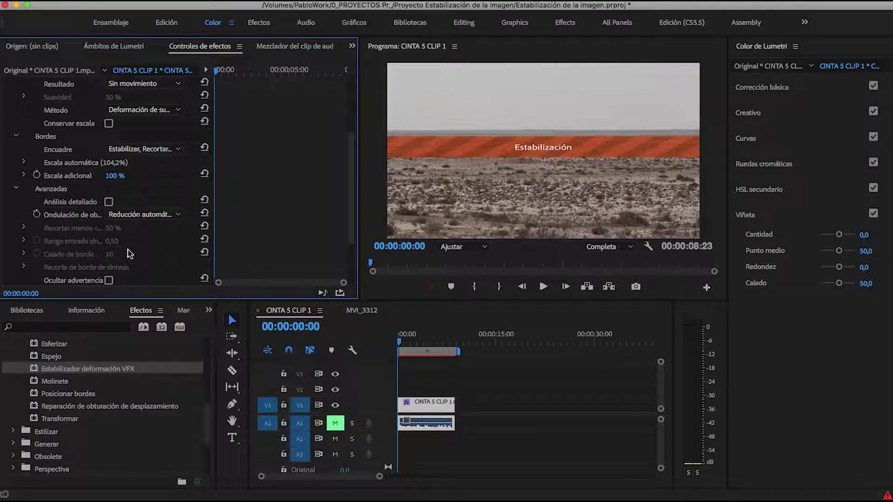
{"action": "left_click", "coordinate": [17, 188]}
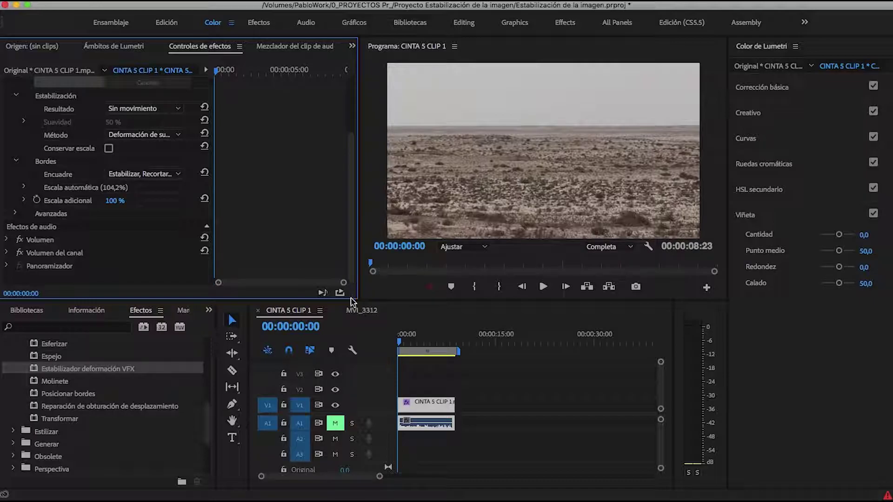
Disable the stabilizer, play the unstabilized clip enlarged for comparison, and return the playhead to the start
{"action": "scroll", "coordinate": [50, 136], "scroll_direction": "up", "scroll_amount": 5}
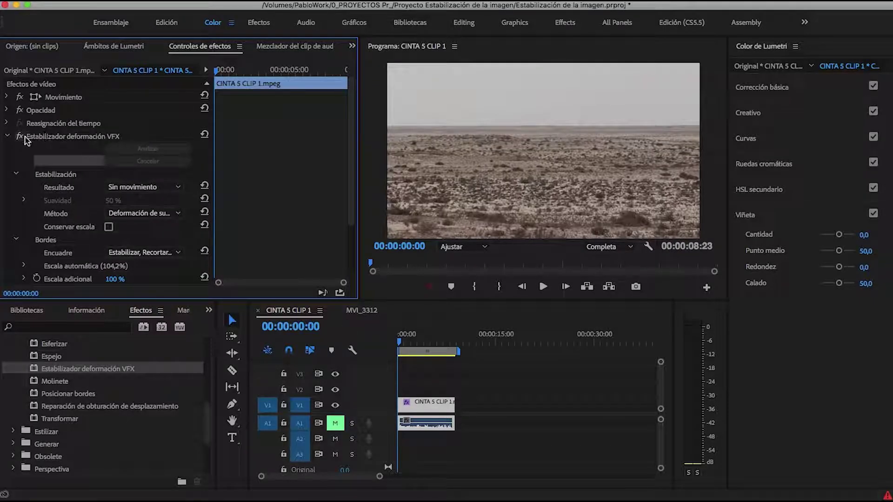
{"action": "left_click", "coordinate": [20, 137]}
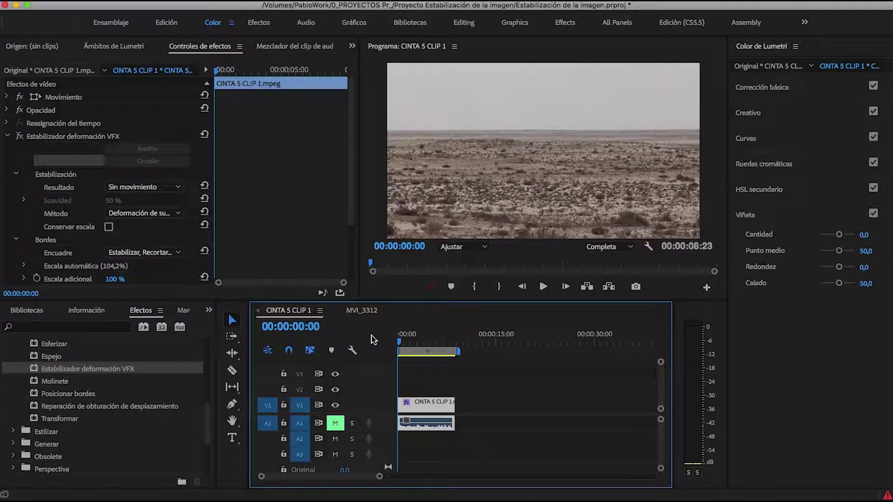
{"action": "key", "text": "grave"}
{"action": "key", "text": "space"}
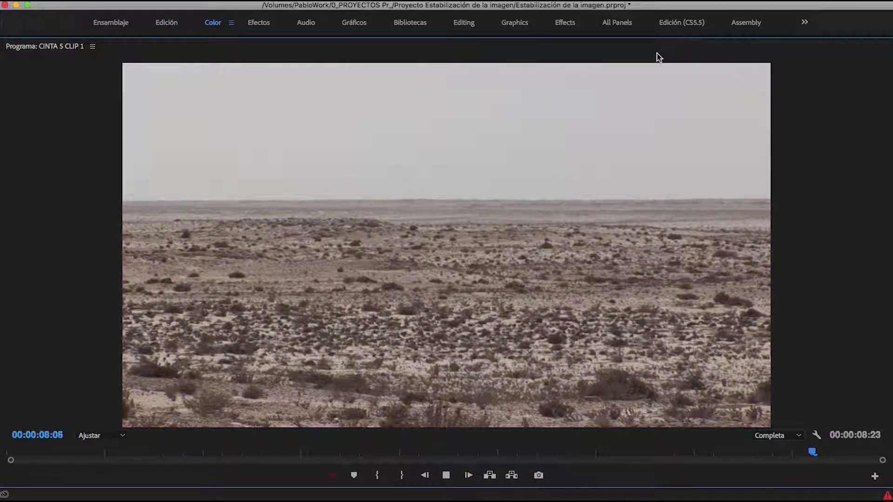
{"action": "key", "text": "grave"}
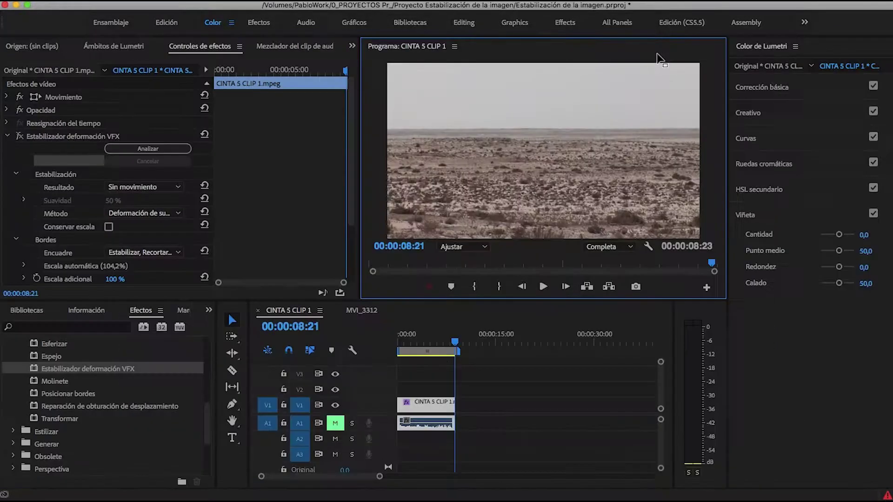
{"action": "left_click_drag", "start_coordinate": [456, 344], "coordinate": [371, 346]}
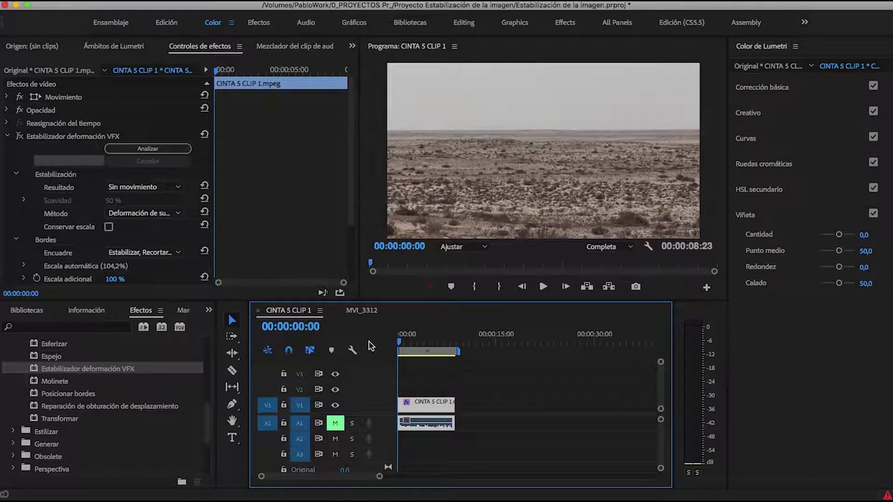
Apply Estabilizador deformación VFX afresh to the CINTA 5 CLIP 1 clip and set its Resultado to Sin movimiento
{"action": "key", "text": "ctrl+z"}
{"action": "left_click_drag", "start_coordinate": [458, 418], "coordinate": [434, 410]}
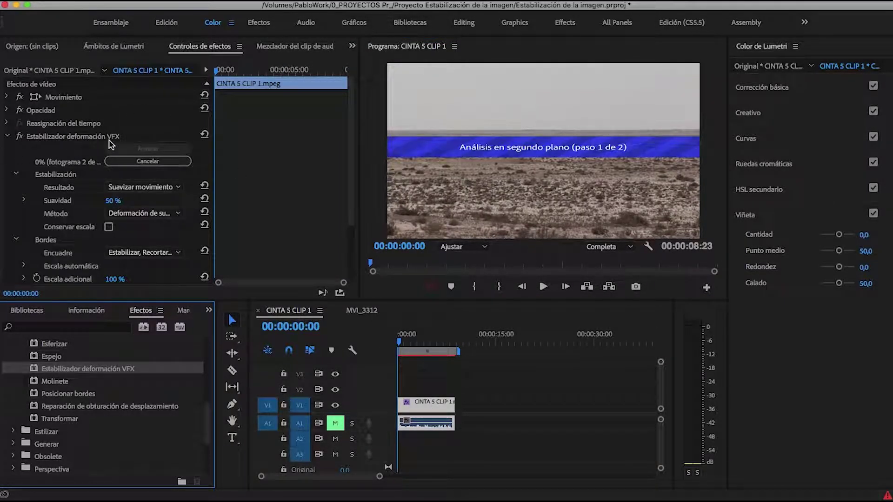
{"action": "left_click", "coordinate": [168, 188]}
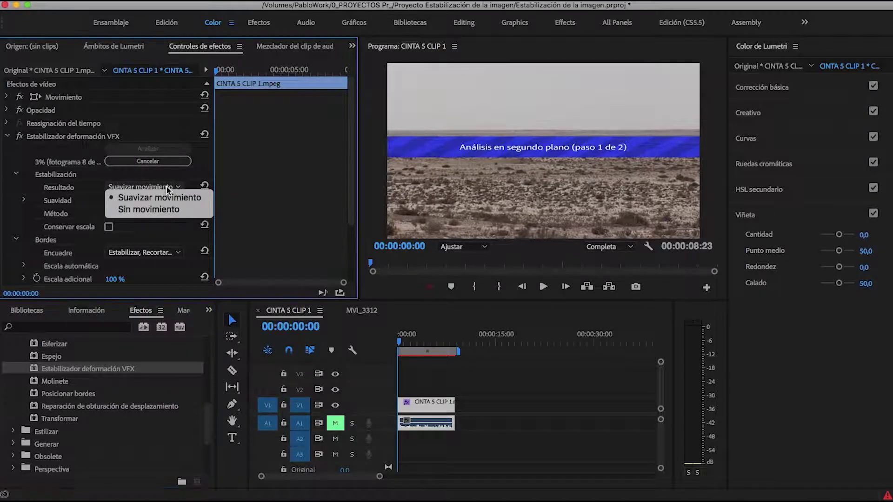
{"action": "left_click", "coordinate": [163, 210]}
Keep Deformación de subespacio as the stabilizer's Método and Estabilizar, Recortar, Escala automática as its Encuadre
{"action": "scroll", "coordinate": [164, 210], "scroll_direction": "down", "scroll_amount": 2}
{"action": "left_click", "coordinate": [171, 176]}
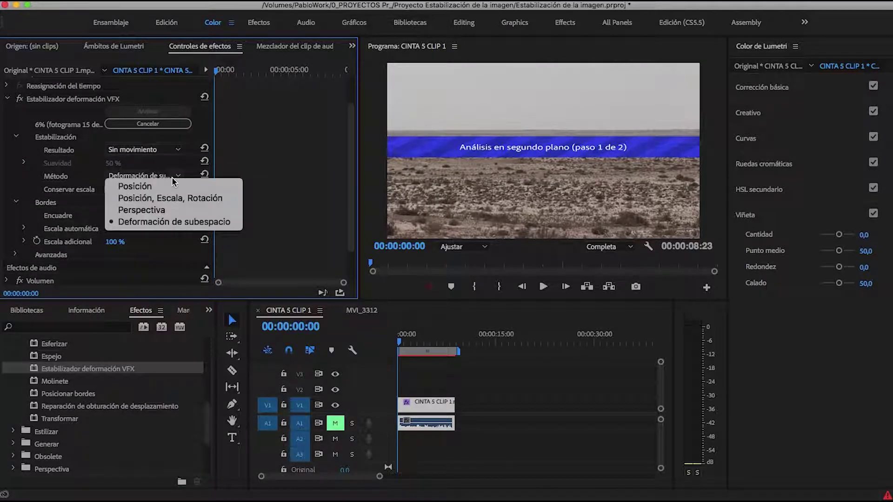
{"action": "left_click", "coordinate": [165, 223]}
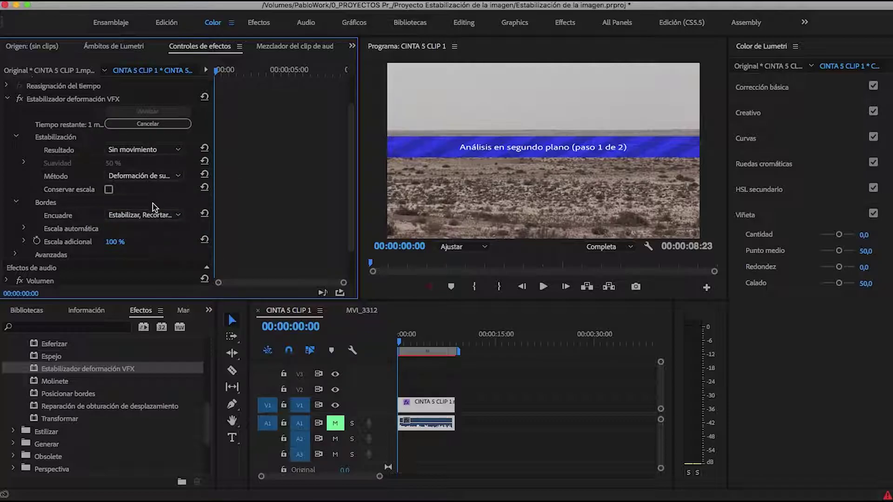
{"action": "left_click", "coordinate": [166, 218]}
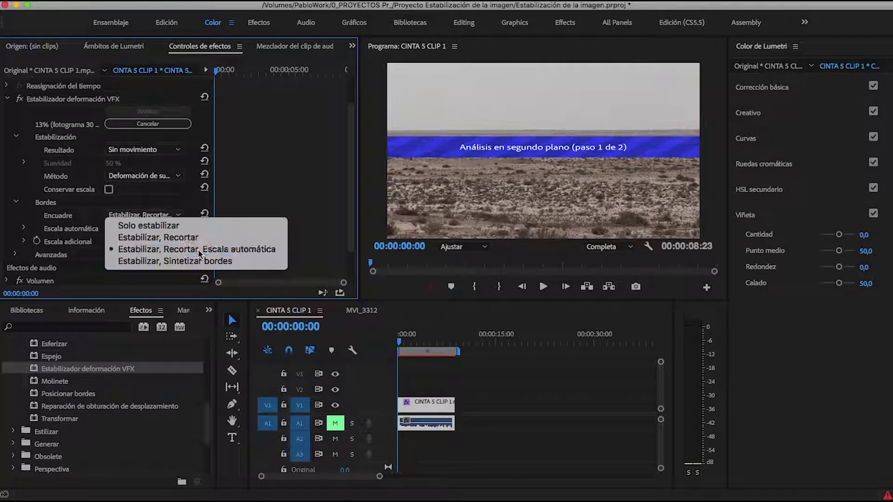
{"action": "left_click", "coordinate": [200, 254]}
{"action": "scroll", "coordinate": [181, 246], "scroll_direction": "up", "scroll_amount": 2}
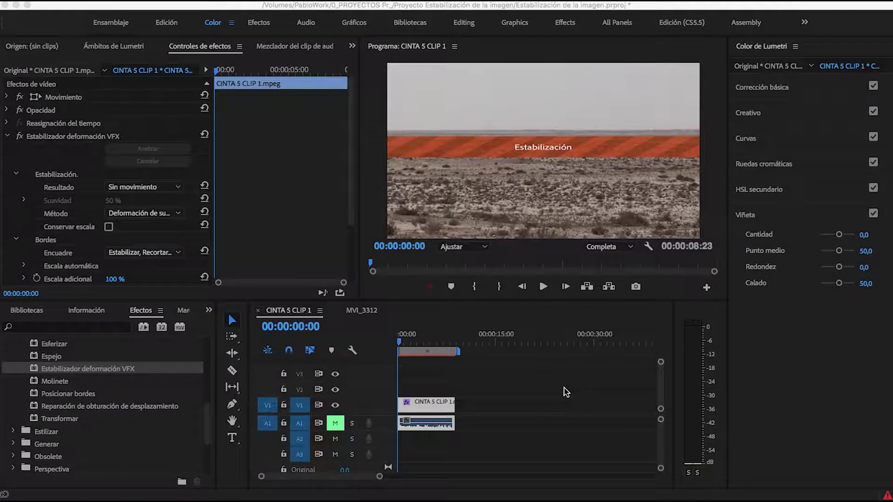
Play the stabilized CINTA 5 CLIP 1 clip twice in the enlarged program monitor, and restore the normal layout
{"action": "left_click", "coordinate": [534, 154]}
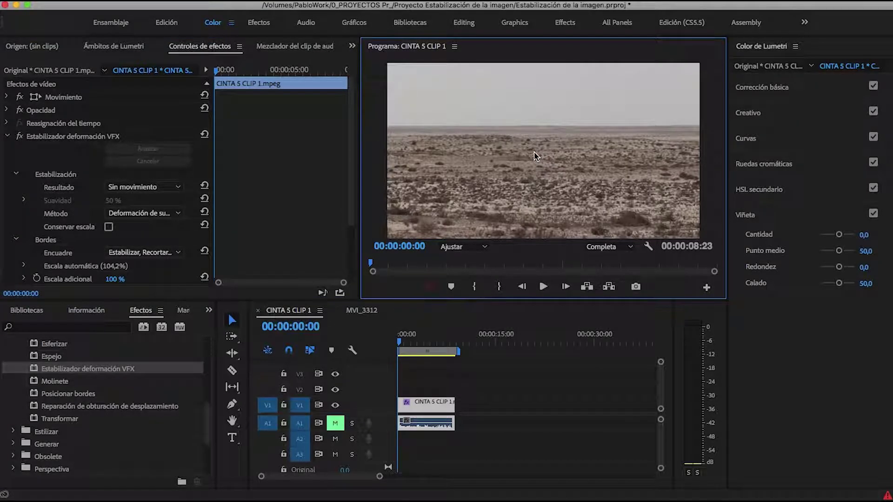
{"action": "key", "text": "grave"}
{"action": "key", "text": "space"}
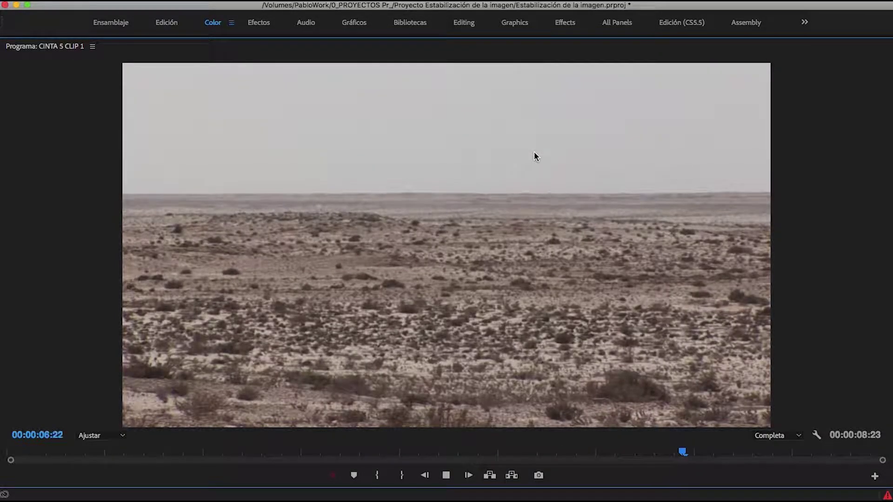
{"action": "key", "text": "grave"}
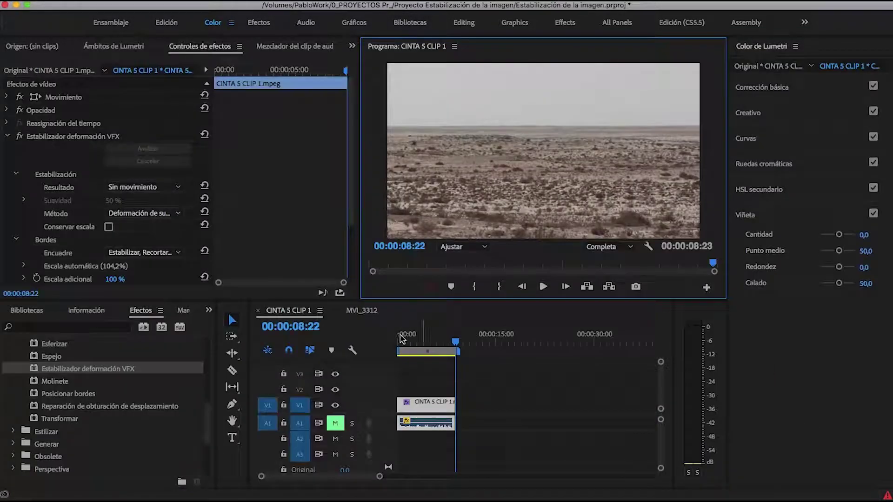
{"action": "key", "text": "grave"}
{"action": "key", "text": "space"}
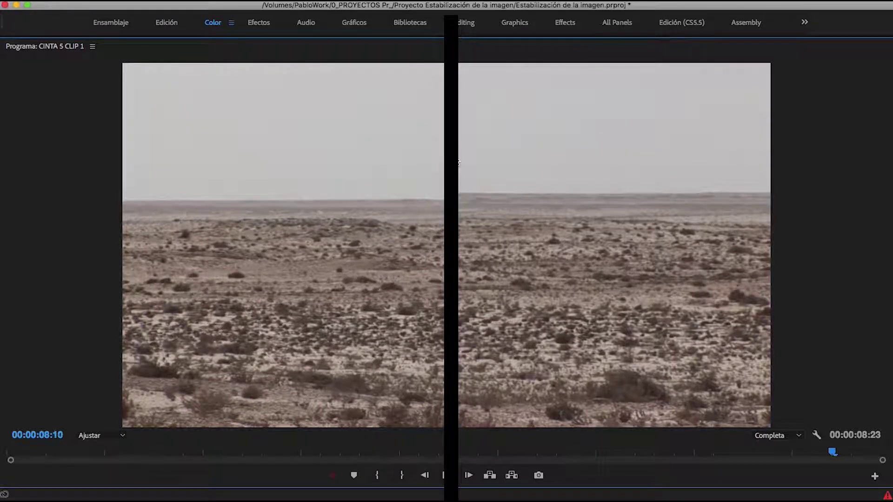
{"action": "key", "text": "space"}
{"action": "key", "text": "grave"}
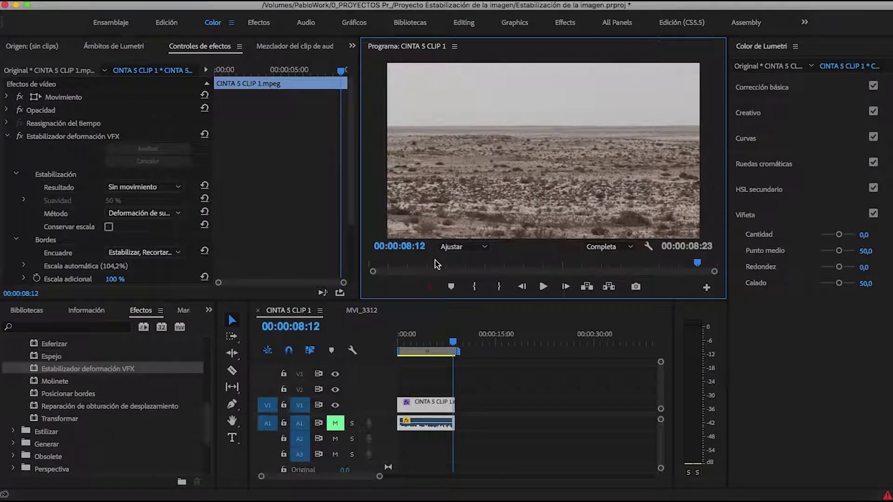
Open the MVI_3312 sequence, play its unstabilized clip in normal and enlarged view, and return the playhead to the start
{"action": "left_click", "coordinate": [362, 310]}
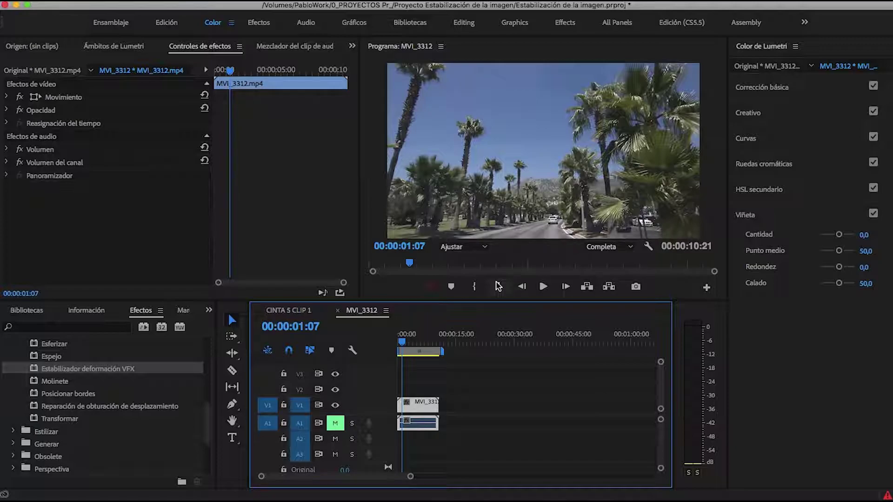
{"action": "key", "text": "space"}
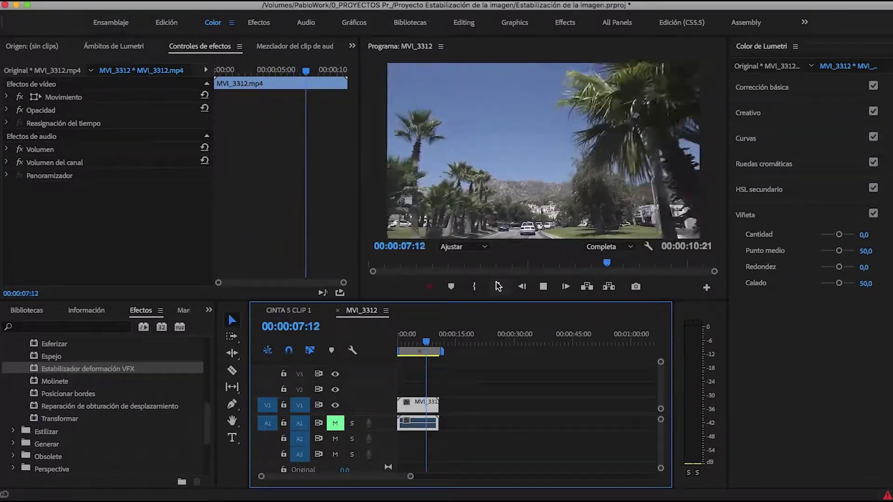
{"action": "key", "text": "space"}
{"action": "key", "text": "Home"}
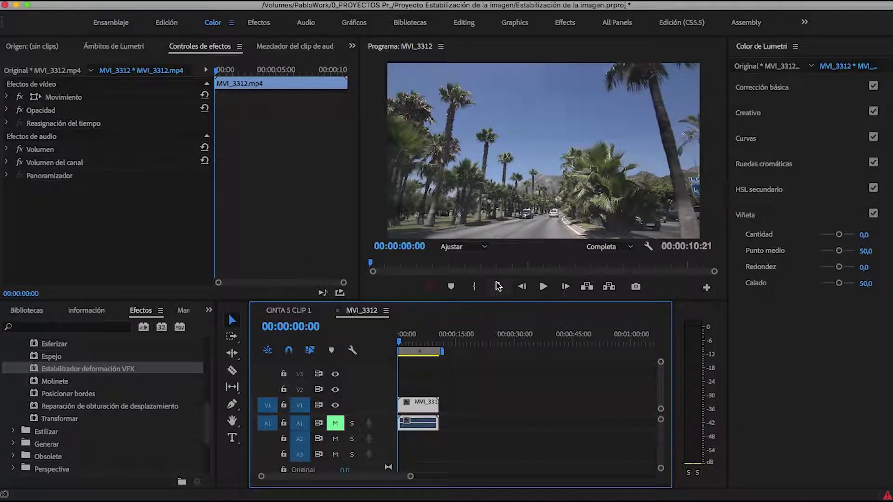
{"action": "key", "text": "grave"}
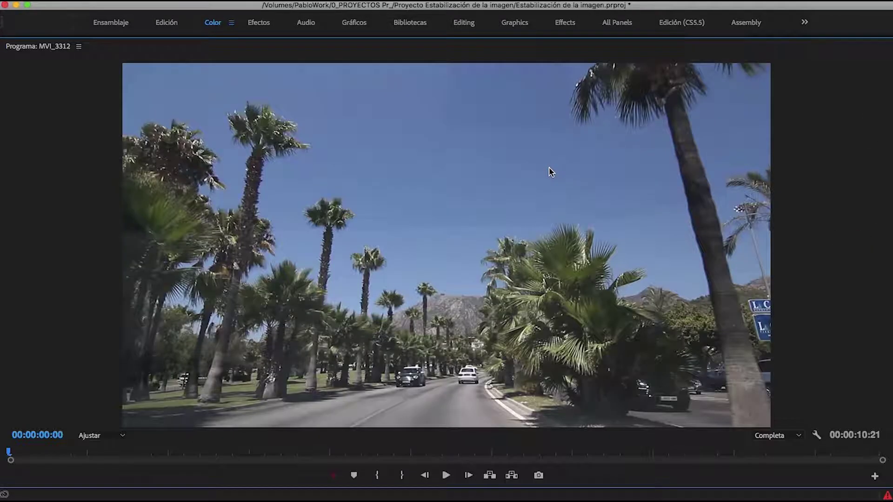
{"action": "key", "text": "space"}
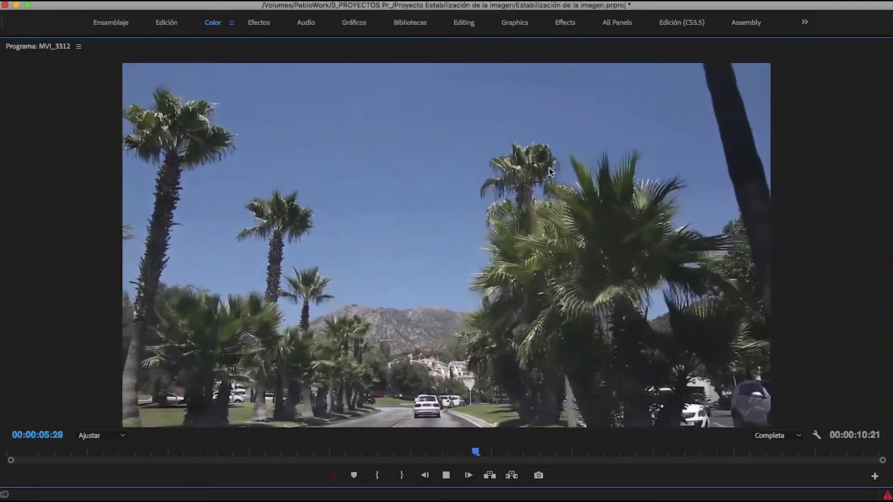
{"action": "key", "text": "space"}
{"action": "key", "text": "grave"}
{"action": "key", "text": "Home"}
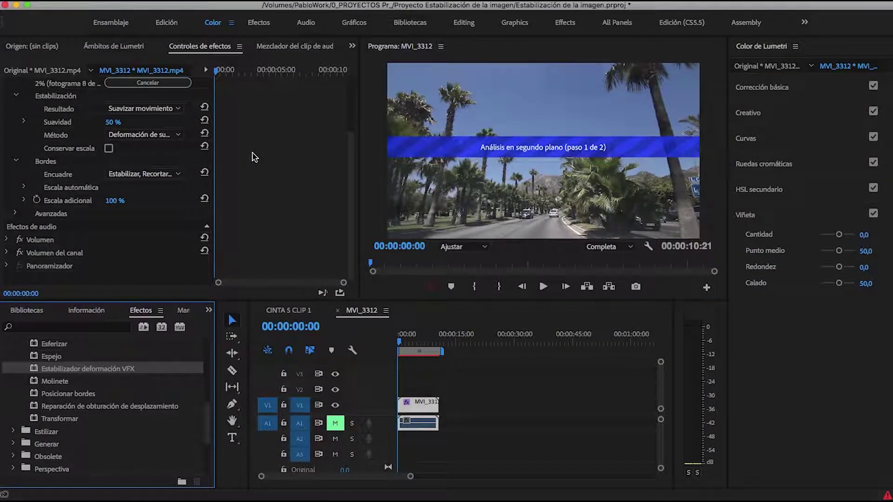
Keep Suavizar movimiento as the MVI_3312 stabilizer's Resultado with 50 % Suavidad, and Deformación de subespacio as its Método
{"action": "scroll", "coordinate": [253, 157], "scroll_direction": "up", "scroll_amount": 2}
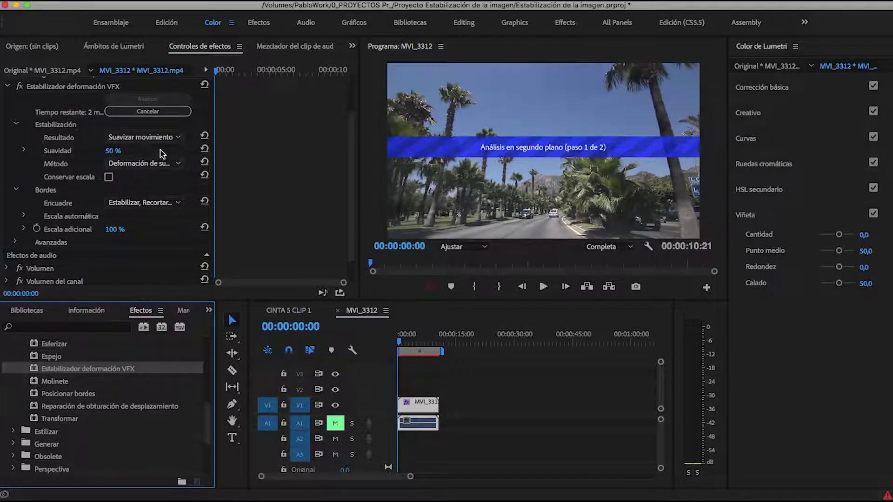
{"action": "left_click", "coordinate": [144, 138]}
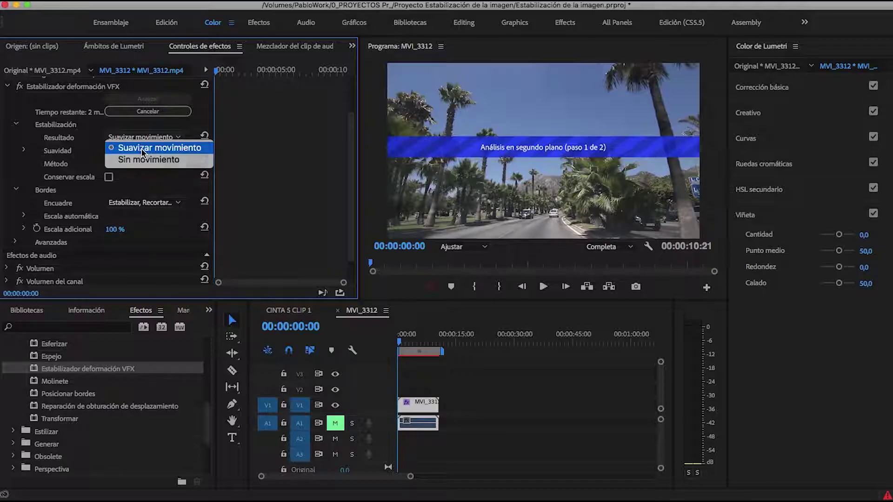
{"action": "left_click", "coordinate": [145, 148]}
{"action": "left_click", "coordinate": [25, 151]}
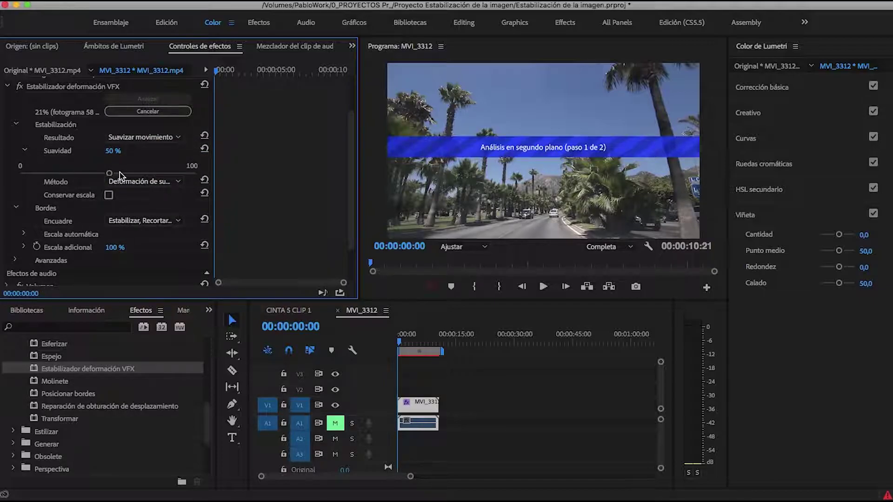
{"action": "left_click", "coordinate": [24, 150]}
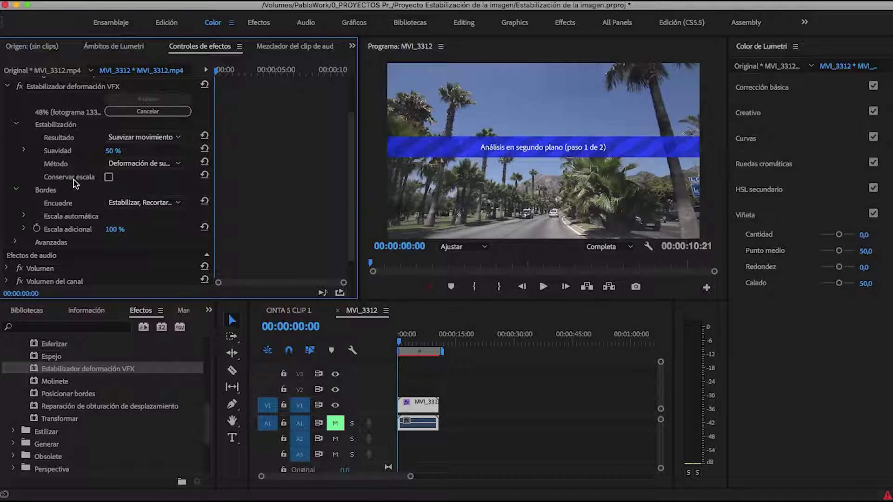
{"action": "left_click", "coordinate": [165, 163]}
{"action": "left_click", "coordinate": [169, 214]}
Leave the stabilizer's Encuadre at Estabilizar, Recortar, Escala automática and expand its Escala automática settings
{"action": "left_click", "coordinate": [145, 205]}
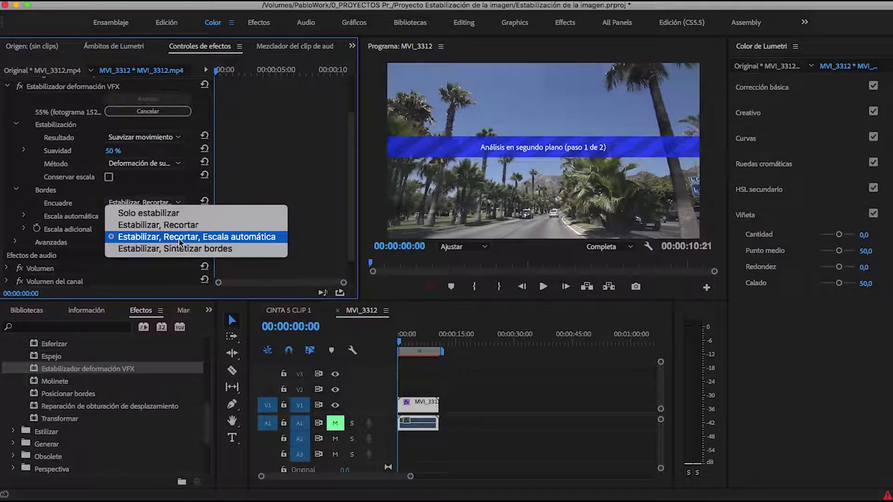
{"action": "left_click", "coordinate": [85, 190]}
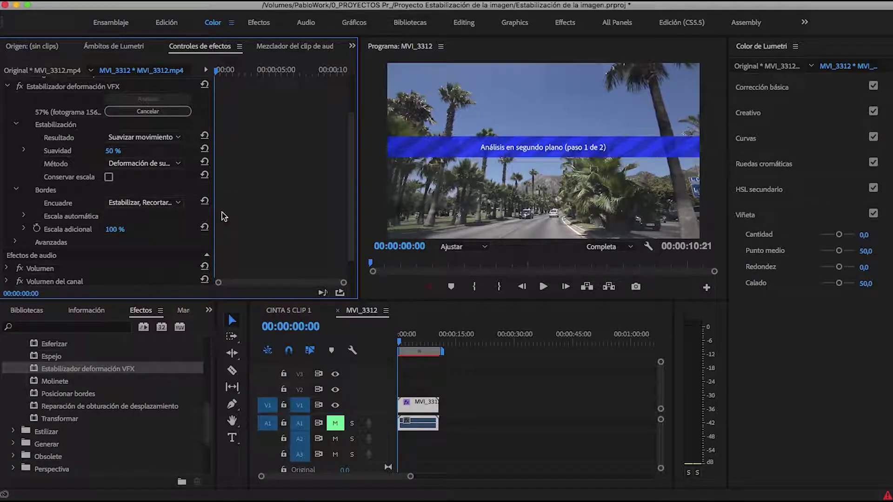
{"action": "scroll", "coordinate": [350, 181], "scroll_direction": "down", "scroll_amount": 2}
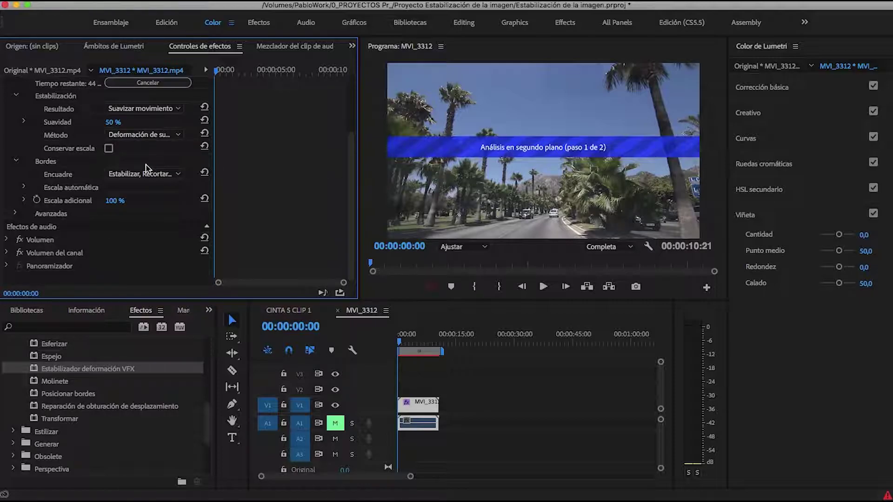
{"action": "left_click", "coordinate": [40, 187]}
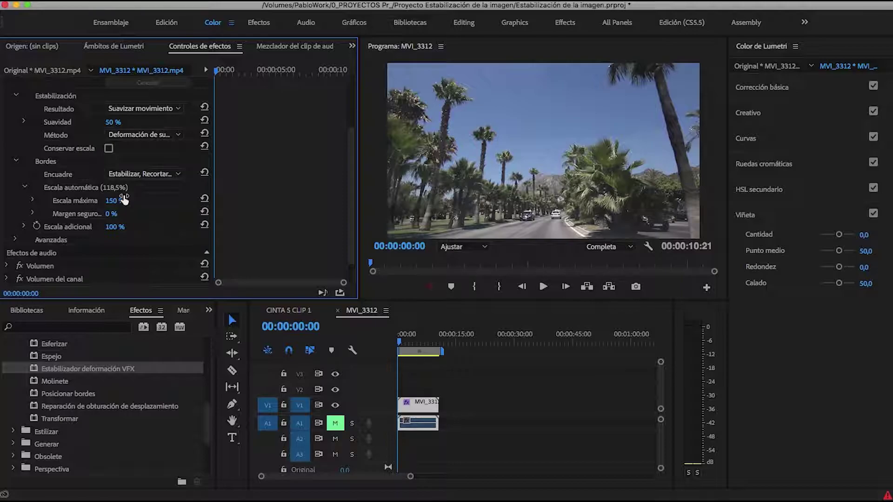
Play the stabilized MVI_3312 clip in normal and enlarged view to check the result, and restore the normal layout
{"action": "left_click", "coordinate": [390, 345]}
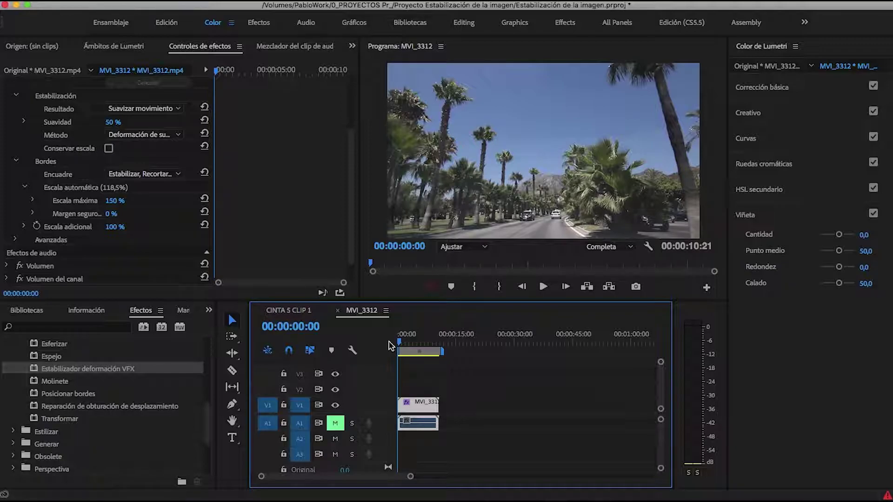
{"action": "key", "text": "space"}
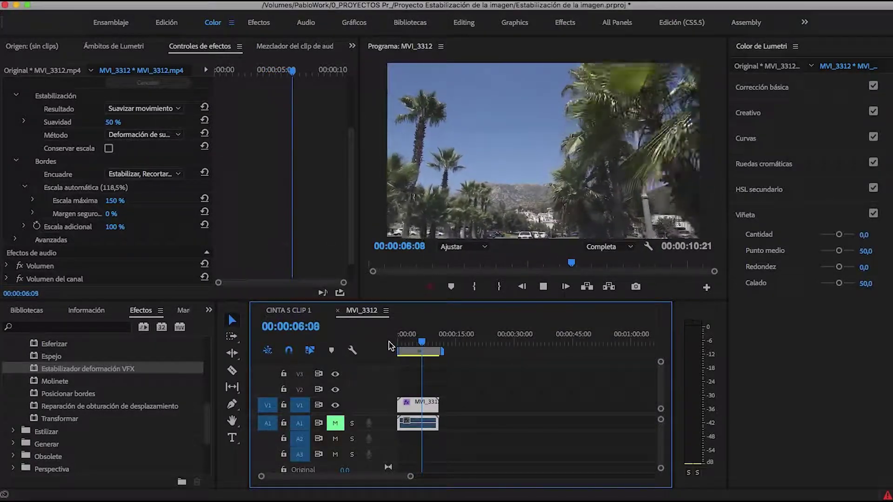
{"action": "key", "text": "space"}
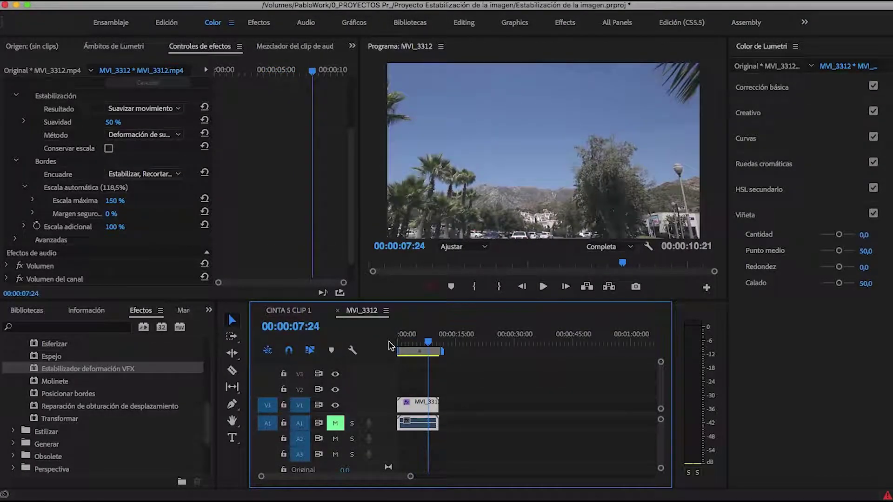
{"action": "key", "text": "grave"}
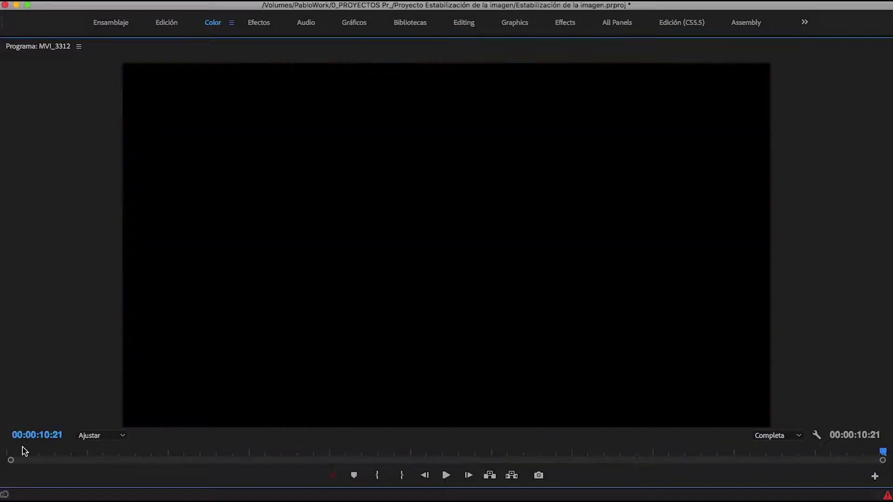
{"action": "key", "text": "space"}
{"action": "key", "text": "space"}
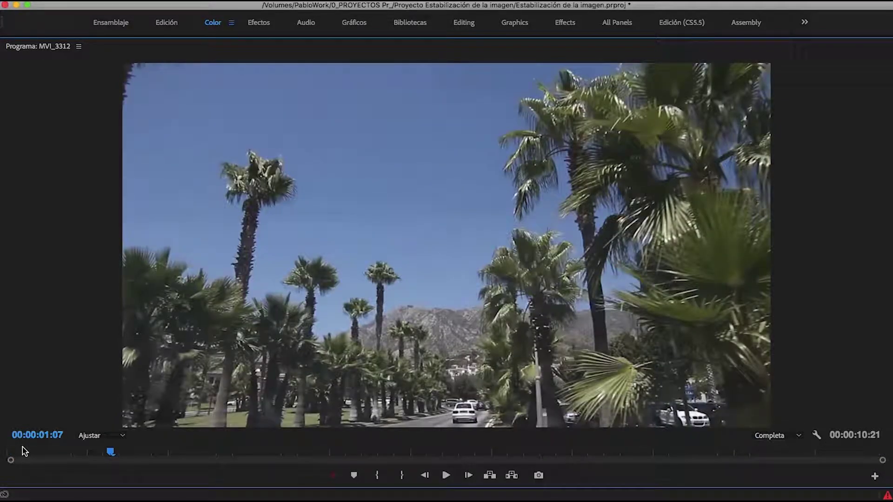
{"action": "key", "text": "grave"}
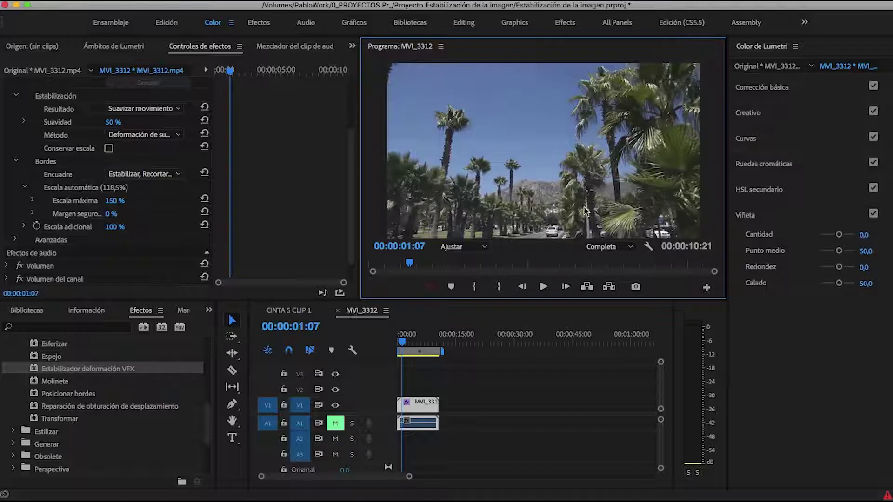
Try 1/4 as the program monitor's playback resolution and settle on 1/2
{"action": "left_click", "coordinate": [606, 248]}
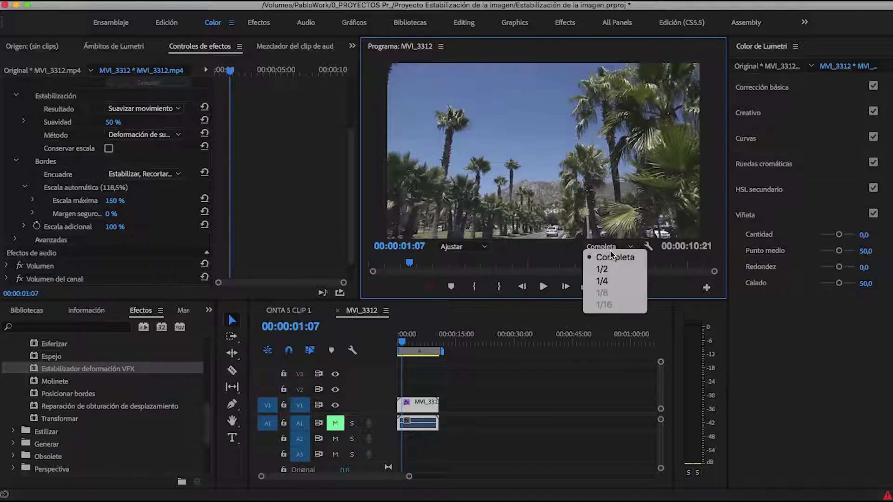
{"action": "left_click", "coordinate": [612, 282]}
{"action": "left_click", "coordinate": [622, 251]}
{"action": "left_click", "coordinate": [609, 270]}
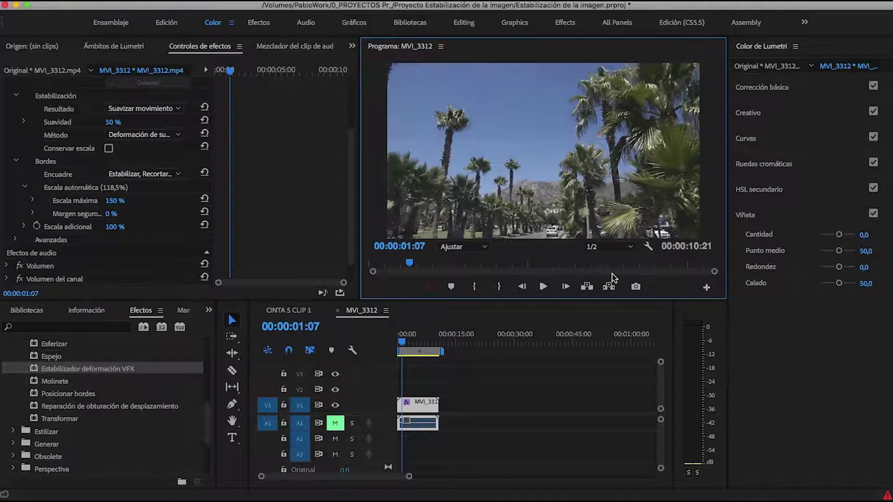
Play both clips of the VID_20181005_110508 sequence with the stabilizer disabled and return the playhead to the start
{"action": "left_click", "coordinate": [416, 343]}
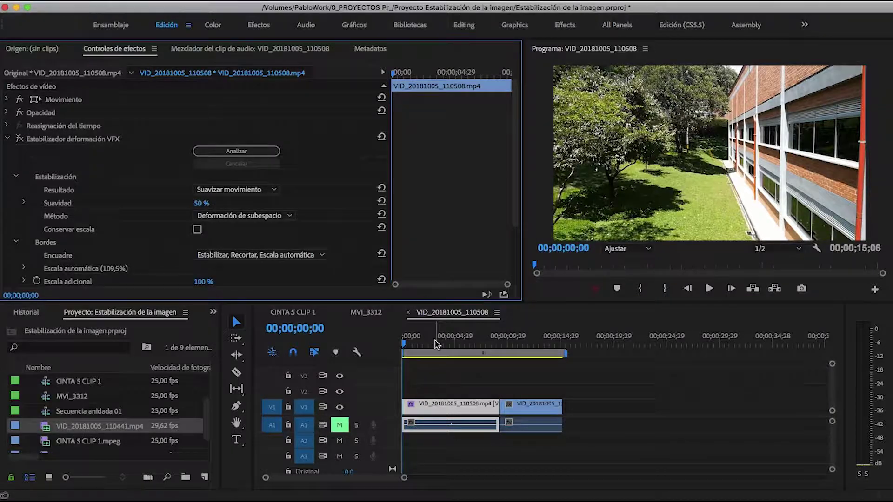
{"action": "key", "text": "space"}
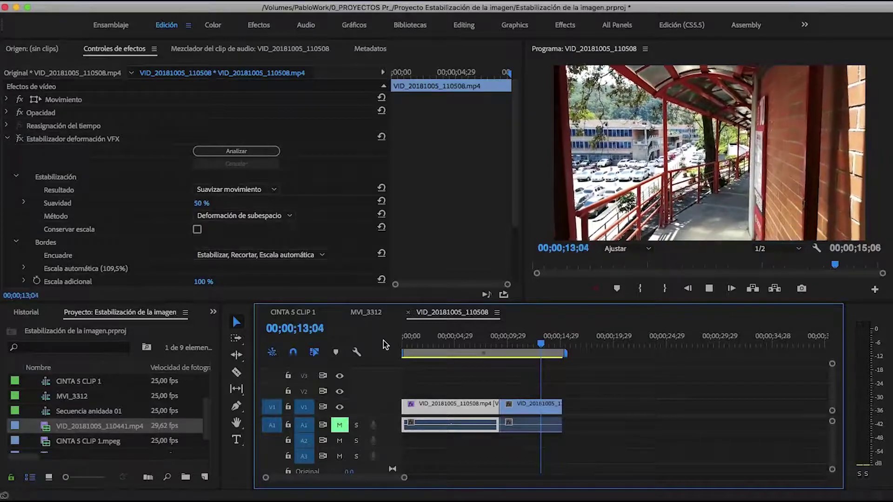
{"action": "key", "text": "space"}
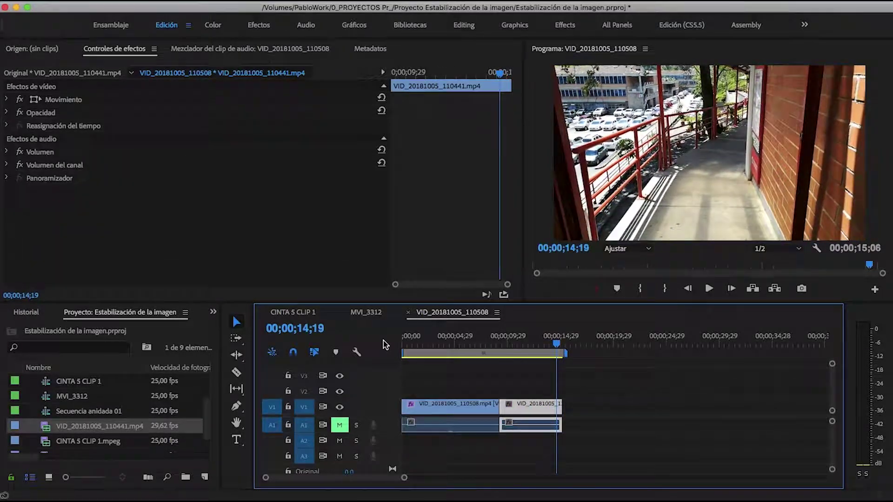
{"action": "key", "text": "Home"}
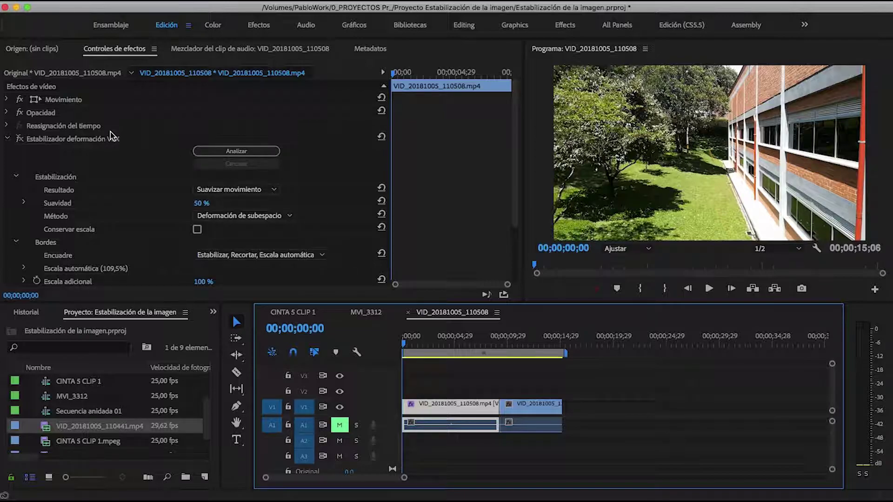
Re-enable the stabilizer on the first clip and apply the Estabilizador deformación VFX effect to the second clip of the sequence
{"action": "left_click", "coordinate": [20, 139]}
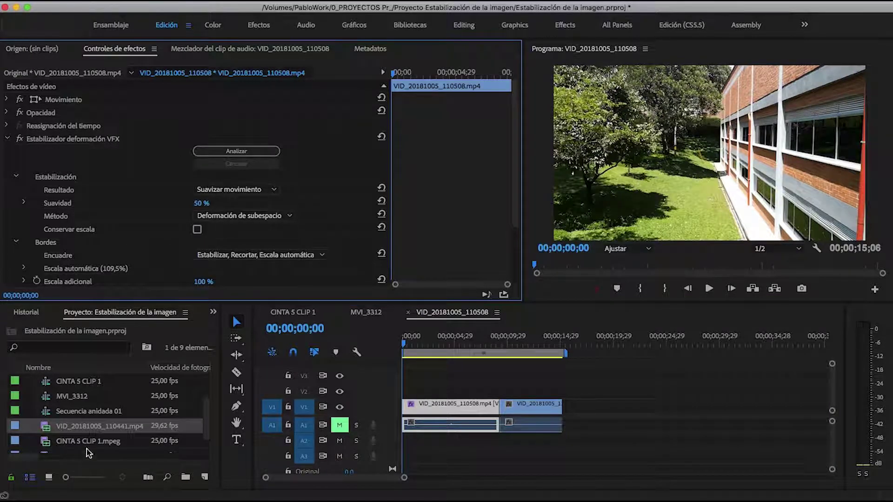
{"action": "left_click", "coordinate": [213, 312]}
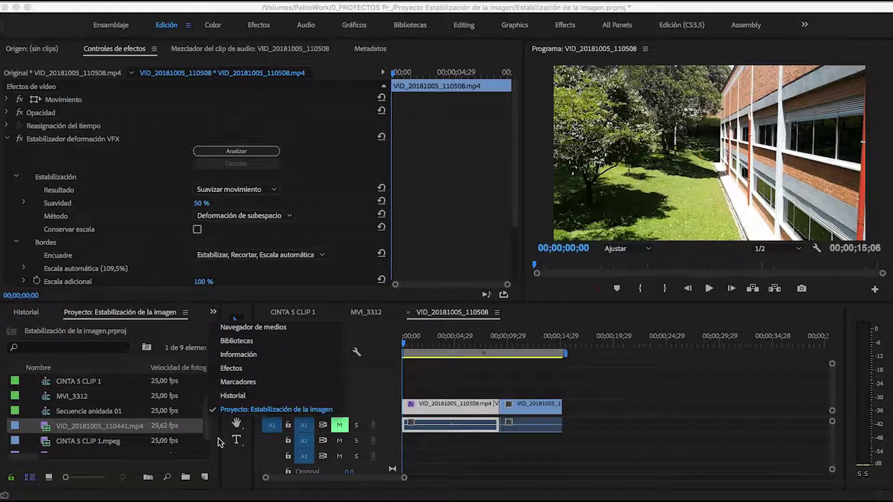
{"action": "left_click", "coordinate": [250, 371]}
{"action": "left_click", "coordinate": [54, 330]}
{"action": "type", "text": "deforma"}
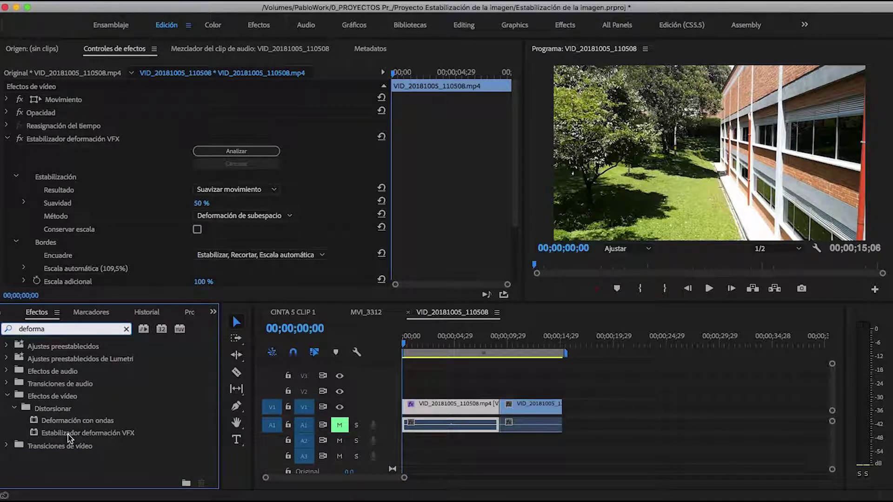
{"action": "left_click", "coordinate": [69, 433]}
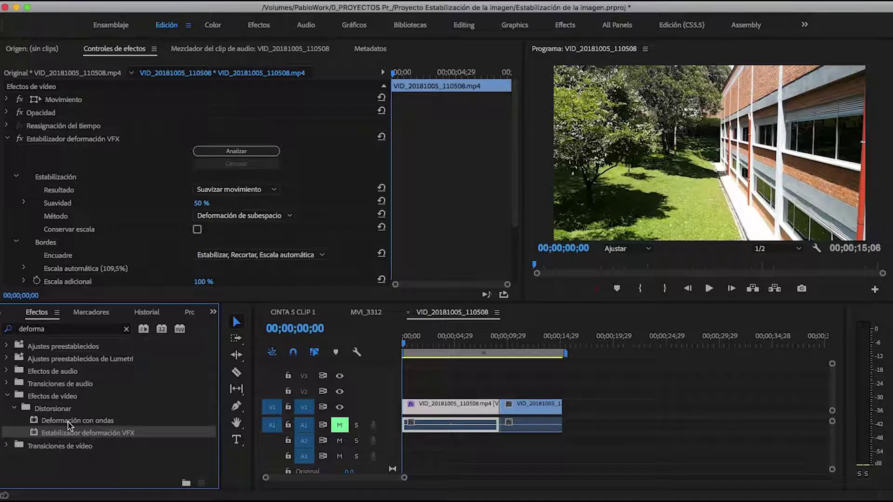
{"action": "left_click_drag", "start_coordinate": [40, 438], "coordinate": [525, 412]}
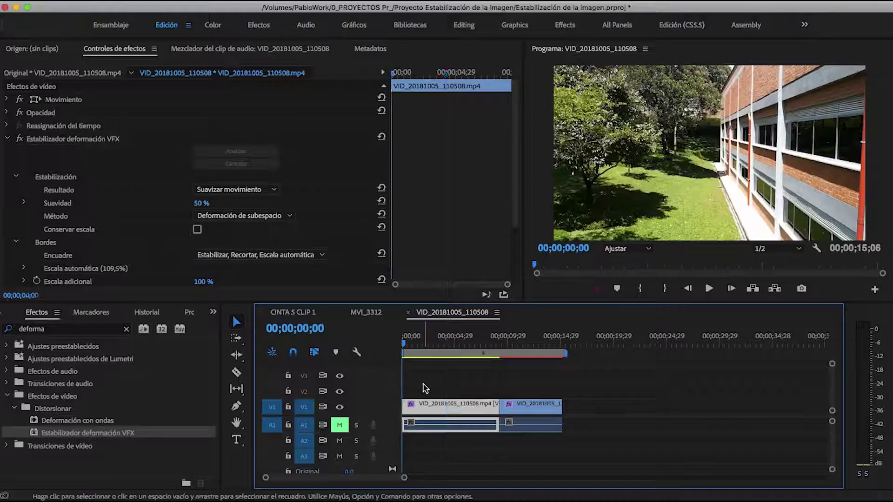
Keep Suavizar movimiento as the first clip's stabilization Resultado and look at its Suavidad slider
{"action": "left_click", "coordinate": [422, 385]}
{"action": "left_click", "coordinate": [430, 408]}
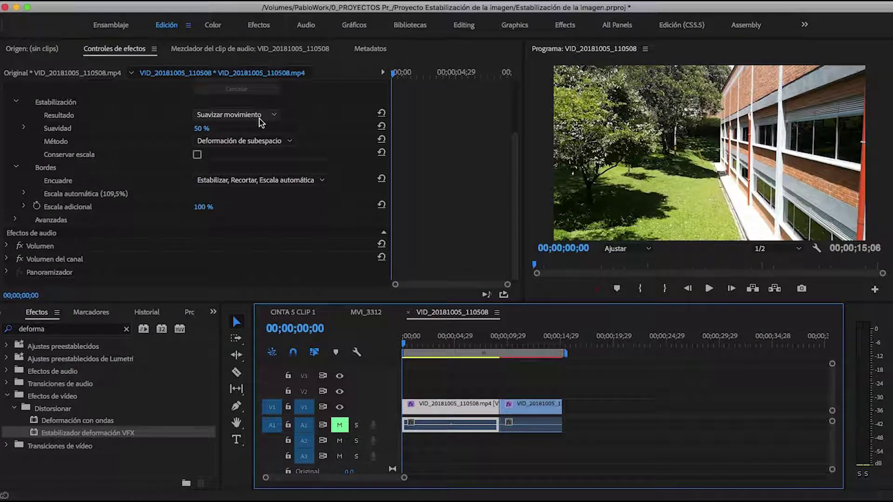
{"action": "left_click", "coordinate": [259, 117]}
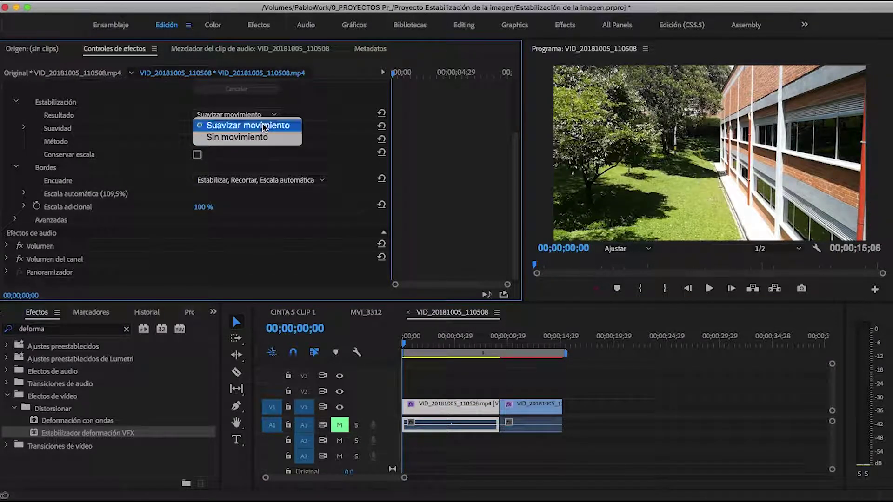
{"action": "left_click", "coordinate": [263, 125]}
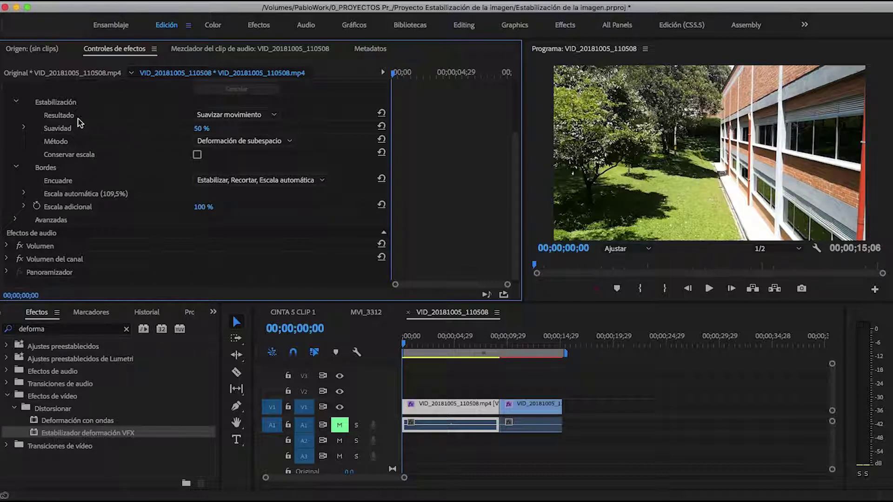
{"action": "left_click", "coordinate": [24, 128]}
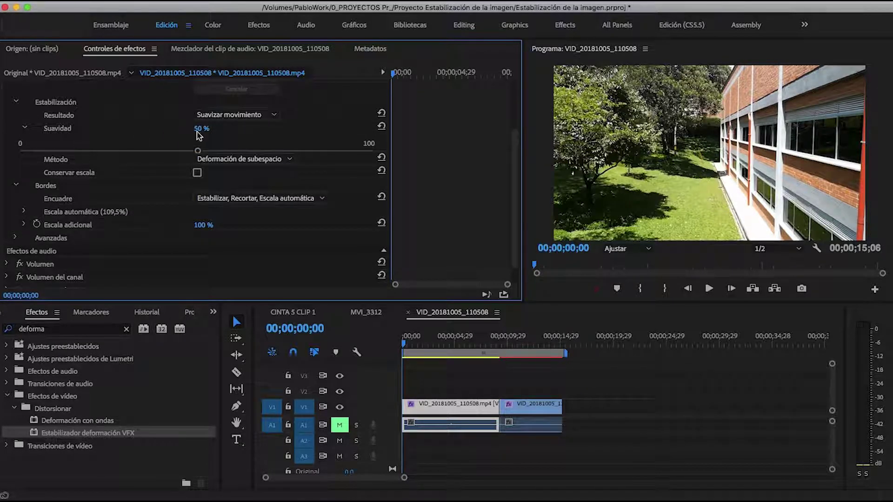
{"action": "left_click", "coordinate": [25, 129]}
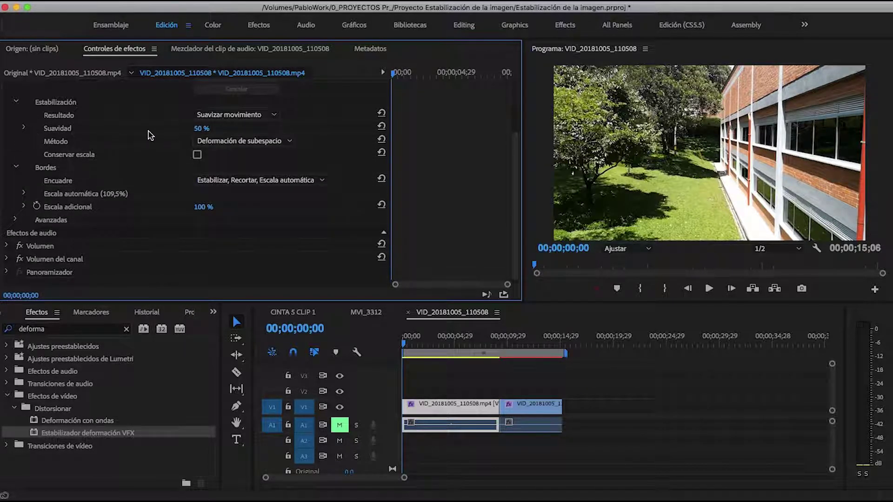
Review the Método and Encuadre options of the first clip's stabilizer
{"action": "left_click", "coordinate": [259, 147]}
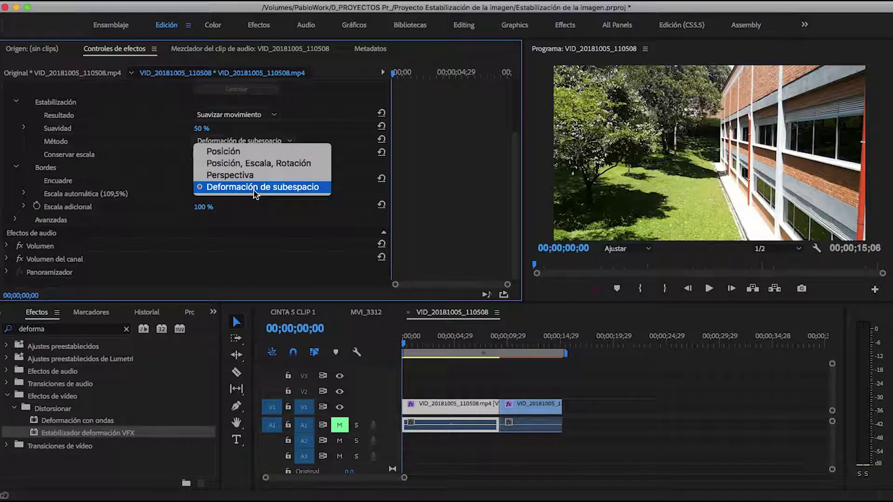
{"action": "left_click", "coordinate": [147, 152]}
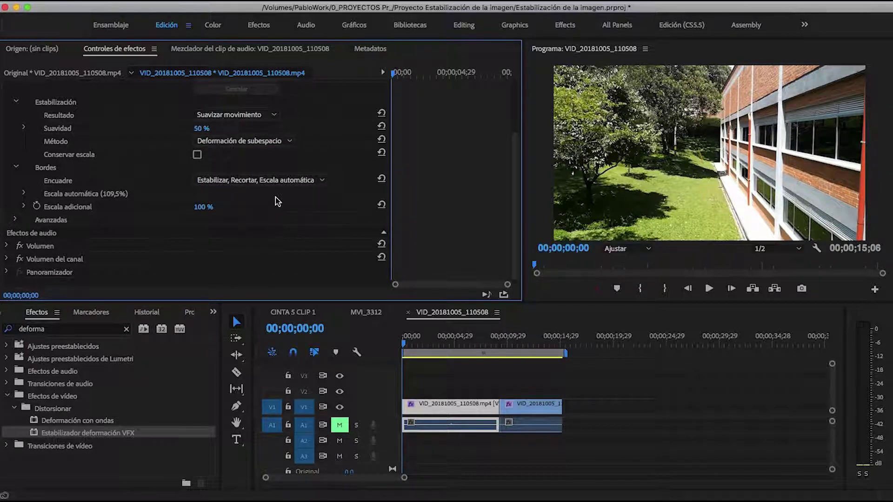
{"action": "left_click", "coordinate": [288, 186]}
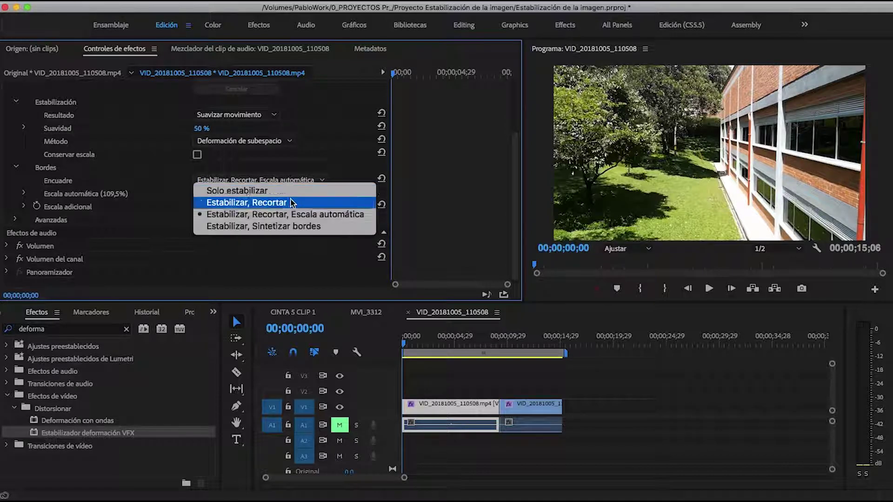
{"action": "left_click", "coordinate": [162, 161]}
Expand the stabilizer's Avanzadas settings and switch to Microsoft OneNote
{"action": "left_click", "coordinate": [15, 220]}
{"action": "scroll", "coordinate": [188, 195], "scroll_direction": "down", "scroll_amount": 3}
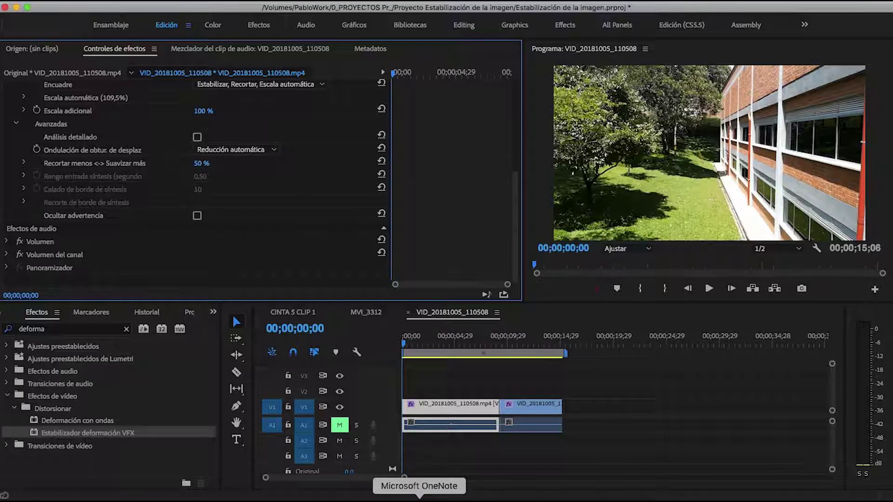
{"action": "left_click", "coordinate": [420, 498]}
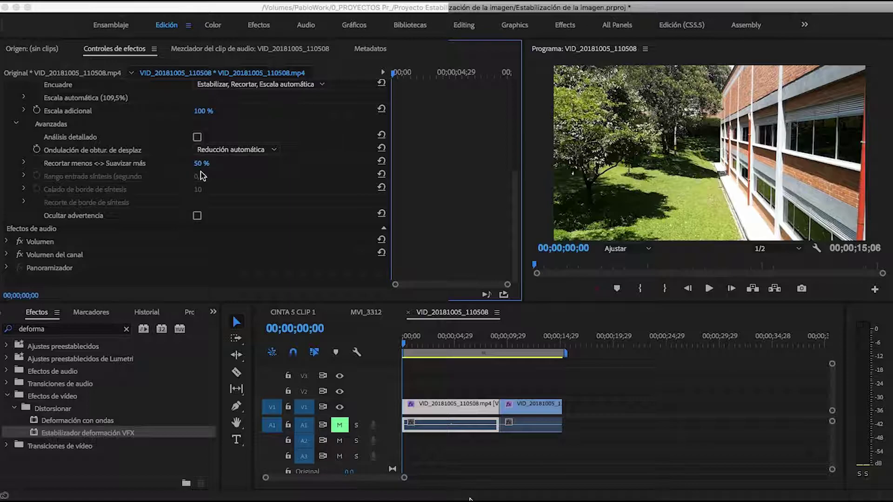
Keep Método at Deformación de subespacio and review the Ondulación de obtur. de desplaz options in the advanced settings
{"action": "scroll", "coordinate": [251, 163], "scroll_direction": "up", "scroll_amount": 2}
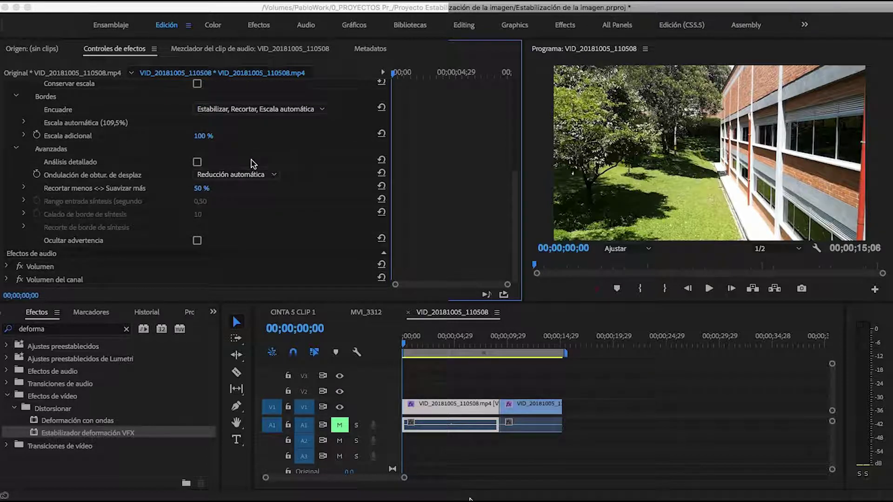
{"action": "scroll", "coordinate": [259, 150], "scroll_direction": "up", "scroll_amount": 8}
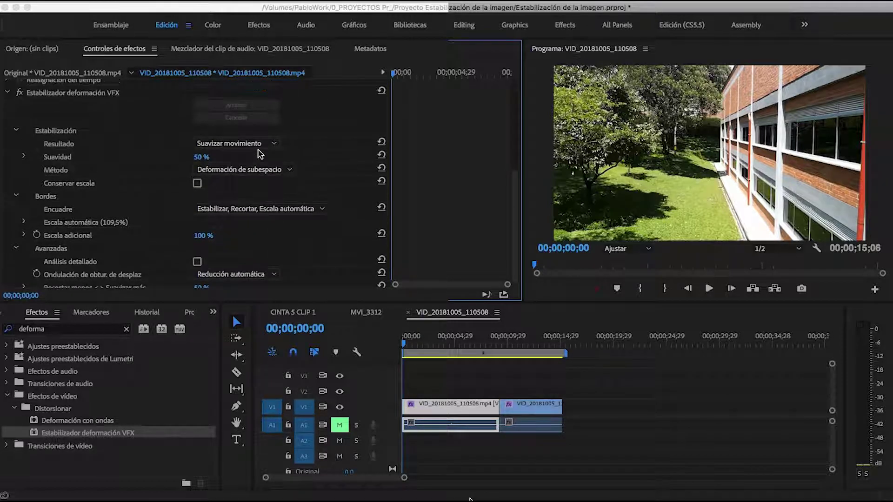
{"action": "left_click", "coordinate": [245, 169]}
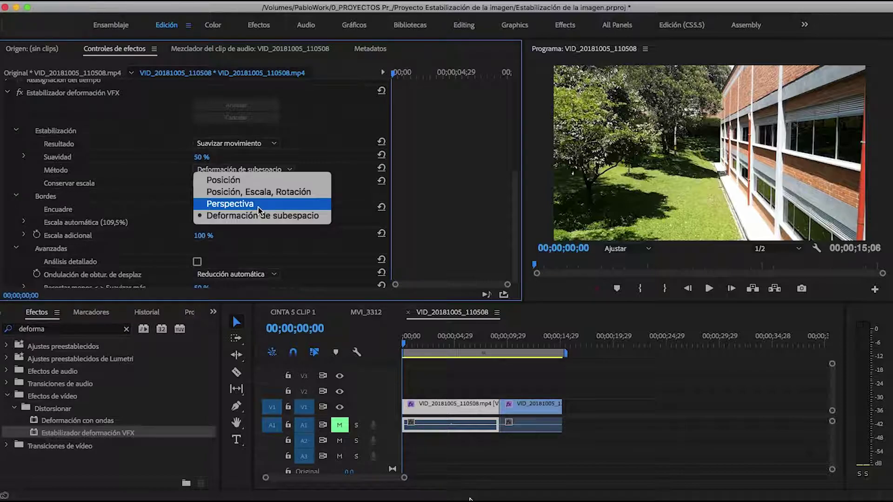
{"action": "left_click", "coordinate": [258, 215]}
{"action": "scroll", "coordinate": [255, 195], "scroll_direction": "down", "scroll_amount": 9}
{"action": "left_click", "coordinate": [237, 162]}
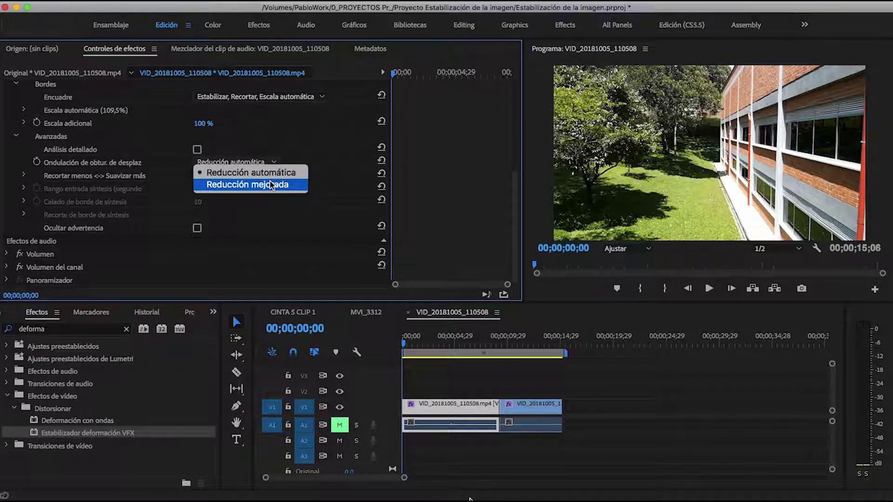
{"action": "left_click", "coordinate": [433, 337]}
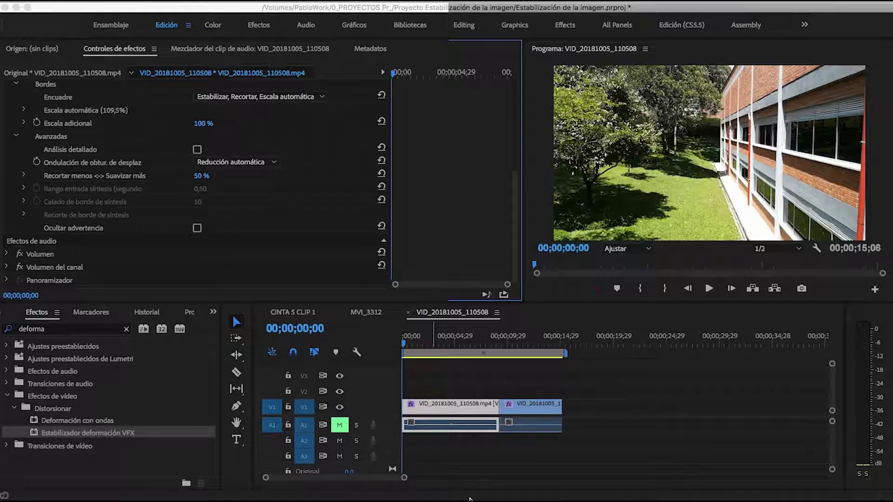
Expand the Recortar menos <-> Suavizar más slider and compare it with the Suavidad slider and the remaining advanced settings
{"action": "left_click", "coordinate": [24, 175]}
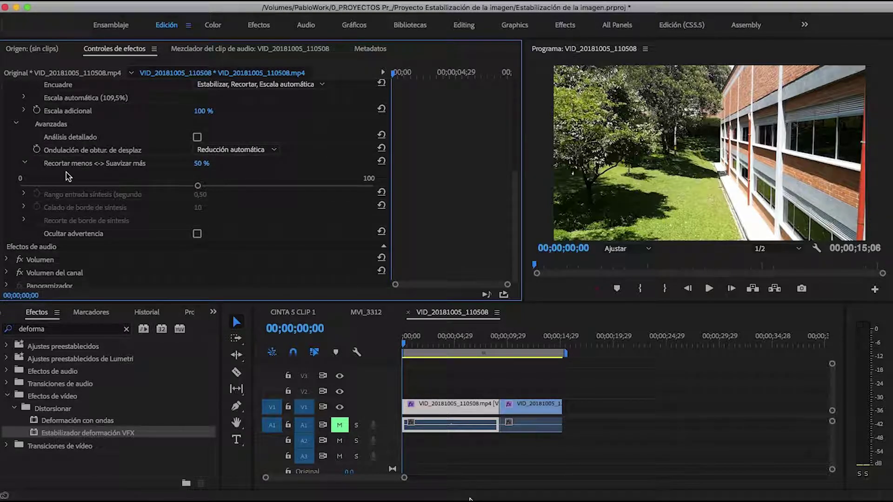
{"action": "scroll", "coordinate": [66, 172], "scroll_direction": "up", "scroll_amount": 5}
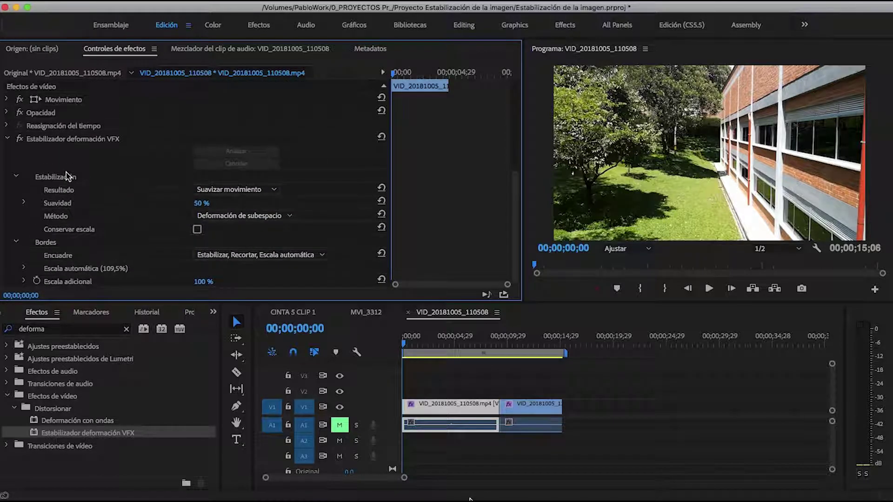
{"action": "left_click", "coordinate": [25, 203]}
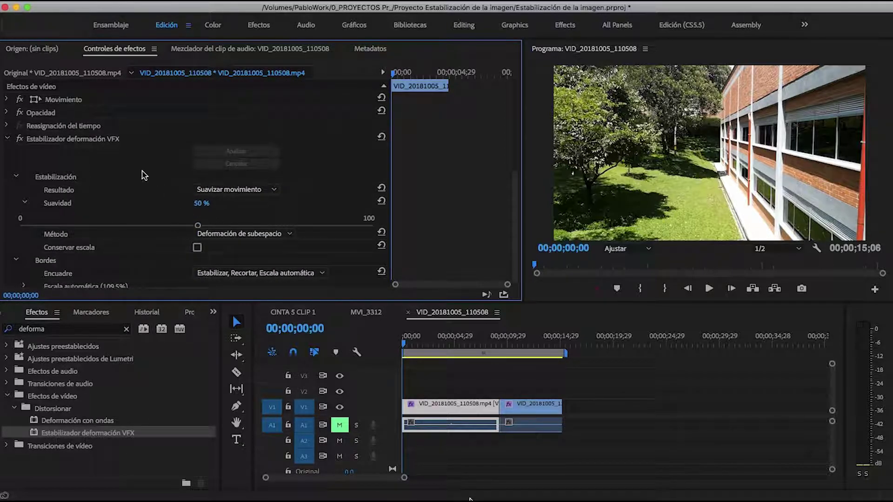
{"action": "left_click", "coordinate": [25, 204]}
{"action": "scroll", "coordinate": [154, 237], "scroll_direction": "down", "scroll_amount": 5}
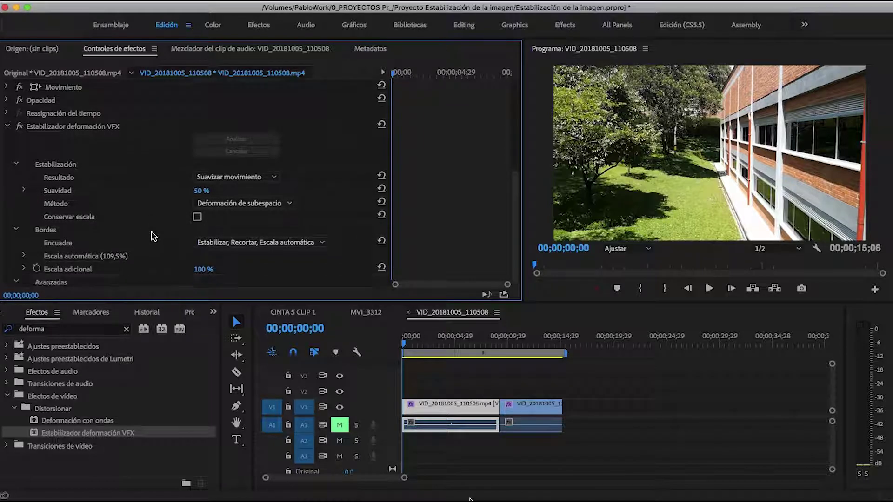
{"action": "scroll", "coordinate": [154, 237], "scroll_direction": "up", "scroll_amount": 3}
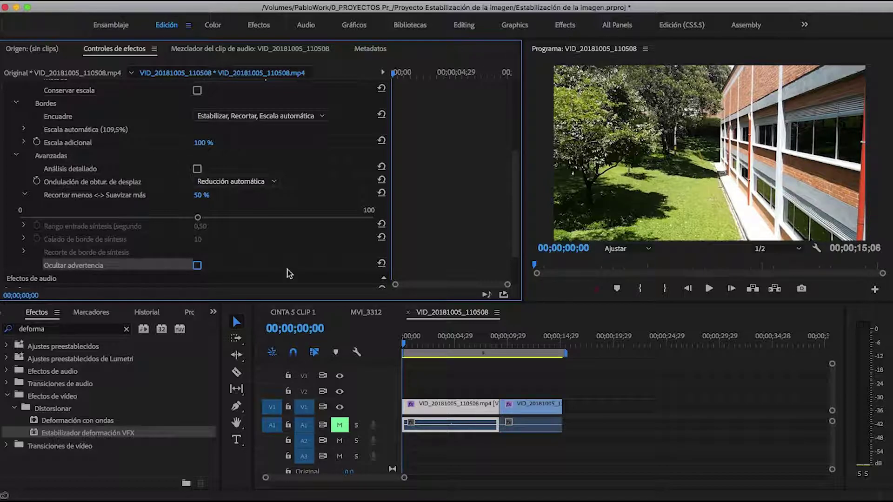
Play the stabilized first clip of VID_20181005_110508 in the enlarged program monitor and restore the normal layout
{"action": "left_click", "coordinate": [456, 375]}
{"action": "key", "text": "space"}
{"action": "key", "text": "grave"}
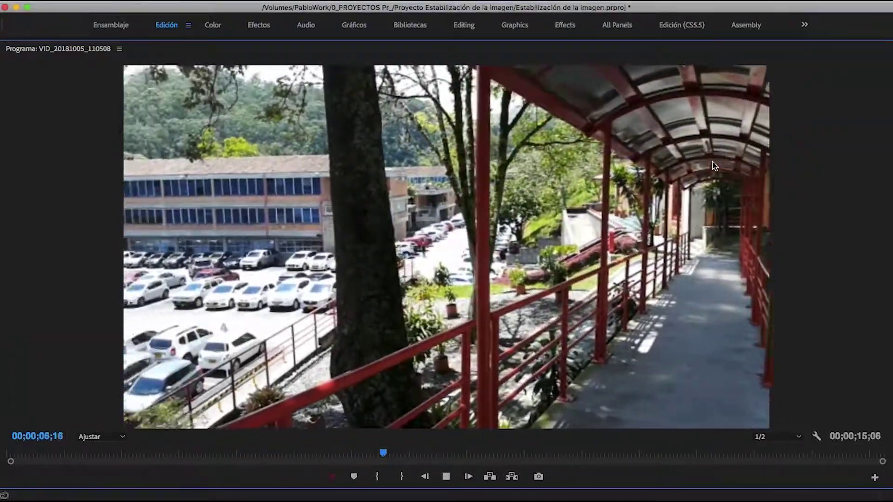
{"action": "key", "text": "space"}
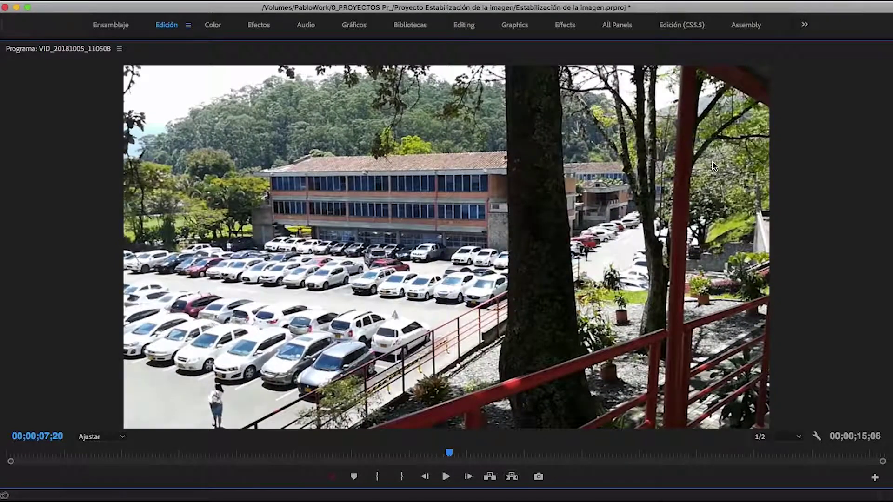
{"action": "key", "text": "grave"}
Play the stabilized second clip from near its start in the enlarged program monitor and return to the normal layout
{"action": "left_click", "coordinate": [504, 339]}
{"action": "key", "text": "grave"}
{"action": "key", "text": "space"}
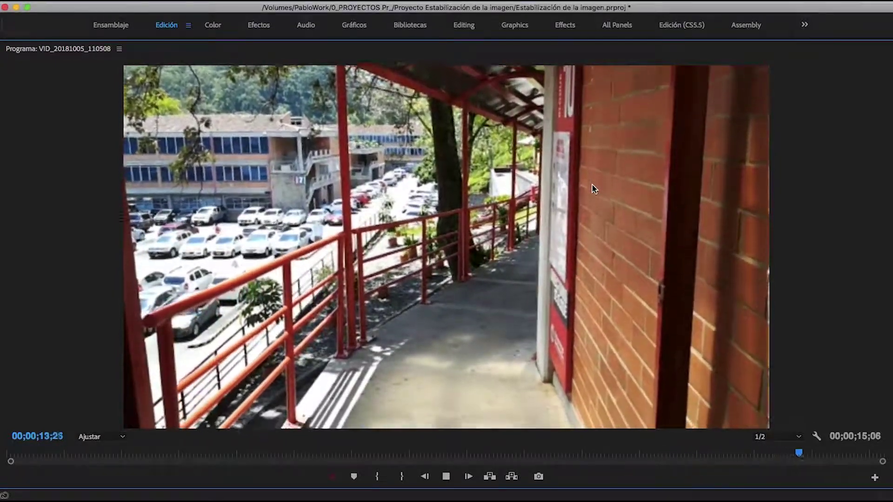
{"action": "key", "text": "space"}
{"action": "key", "text": "grave"}
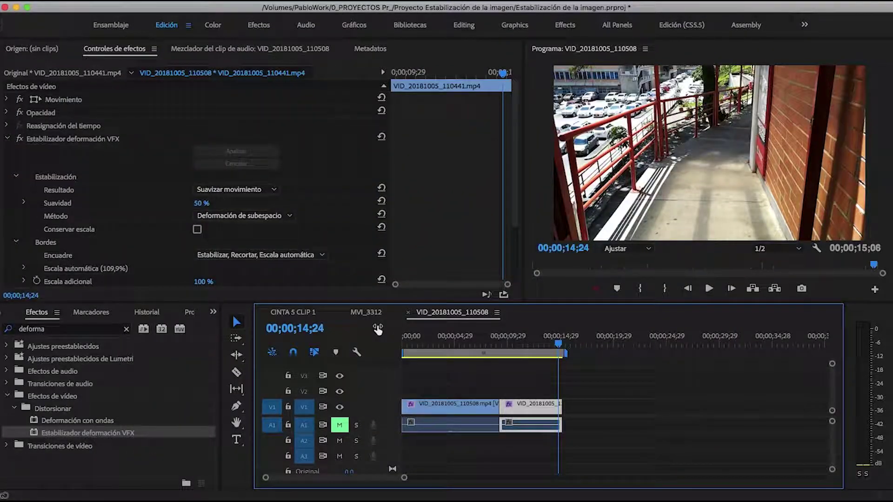